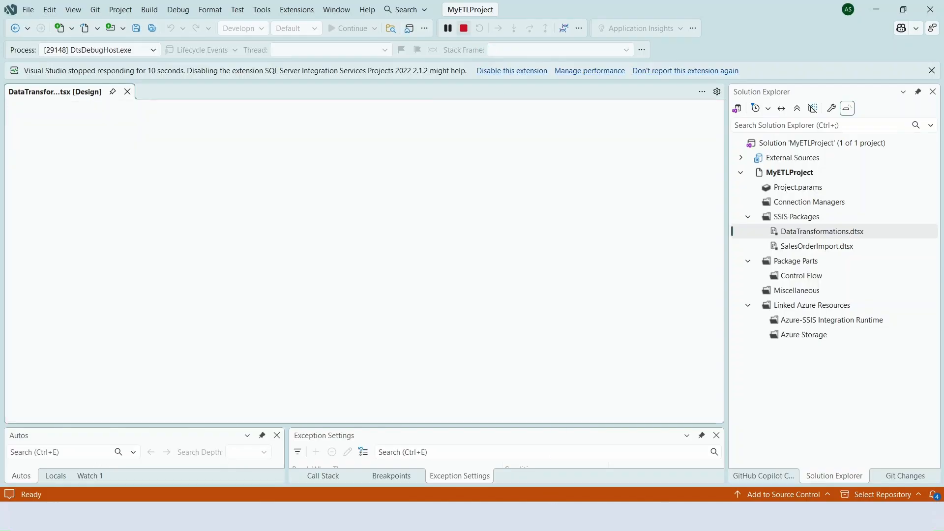
Switch to SQL Server Management Studio and run the select queries on tblSalesOrder, tblRegion and _tblExceptions to review their rows.
key(alt+Tab)
click(473, 175)
drag(436, 126, 440, 175)
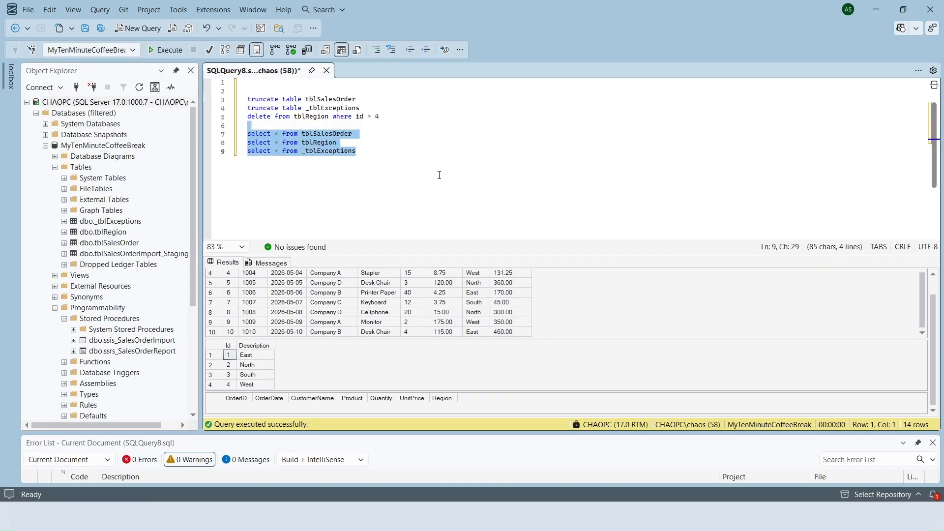
key(F5)
drag(250, 313, 270, 364)
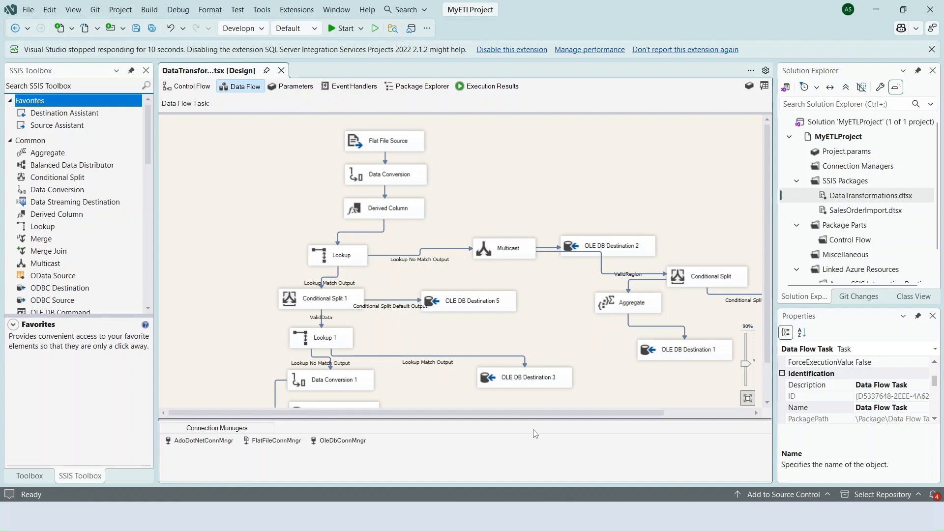
Add a Script Component transformation to the data flow and place it above the Multicast.
drag(539, 413, 595, 414)
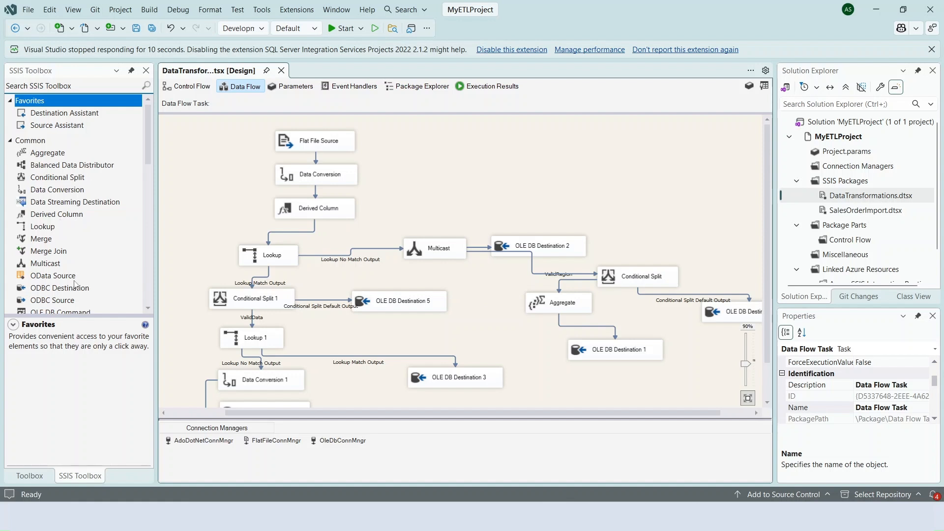
click(54, 189)
click(54, 178)
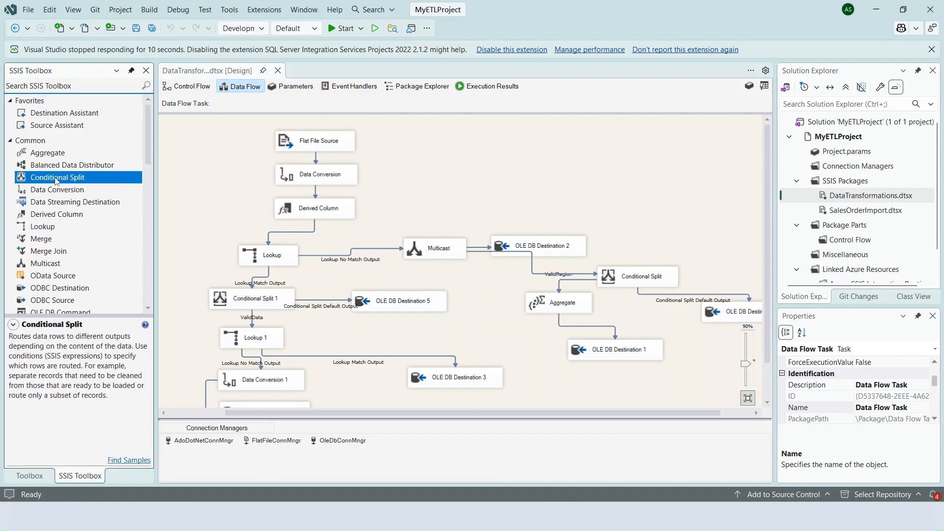
scroll(54, 256, down, 4)
scroll(81, 283, down, 2)
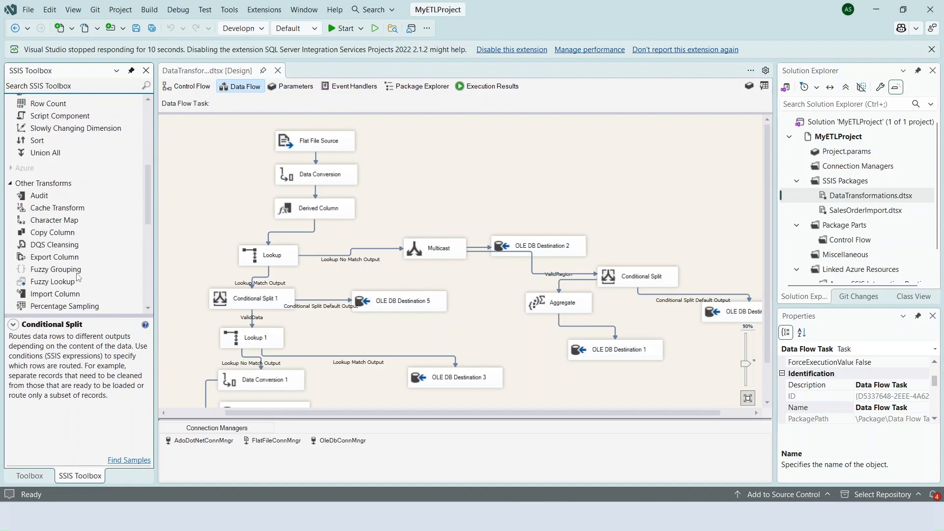
scroll(77, 277, up, 4)
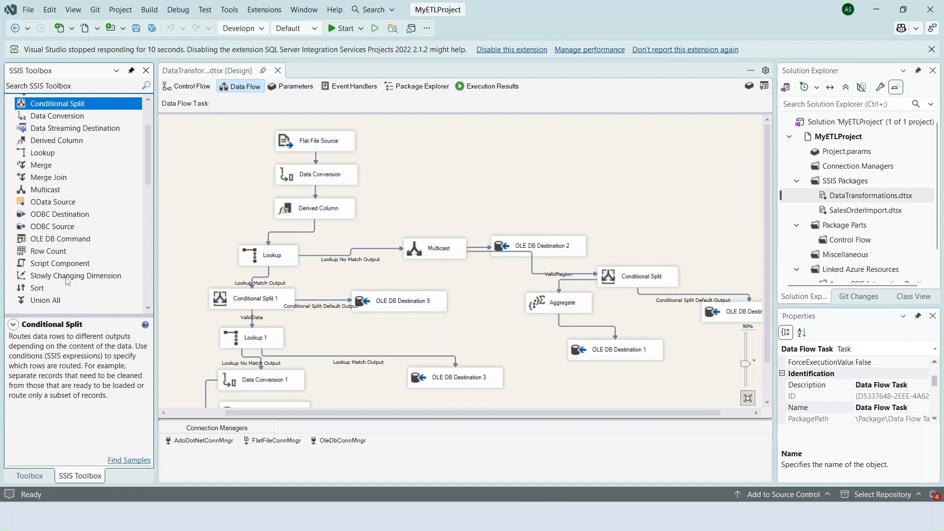
click(60, 263)
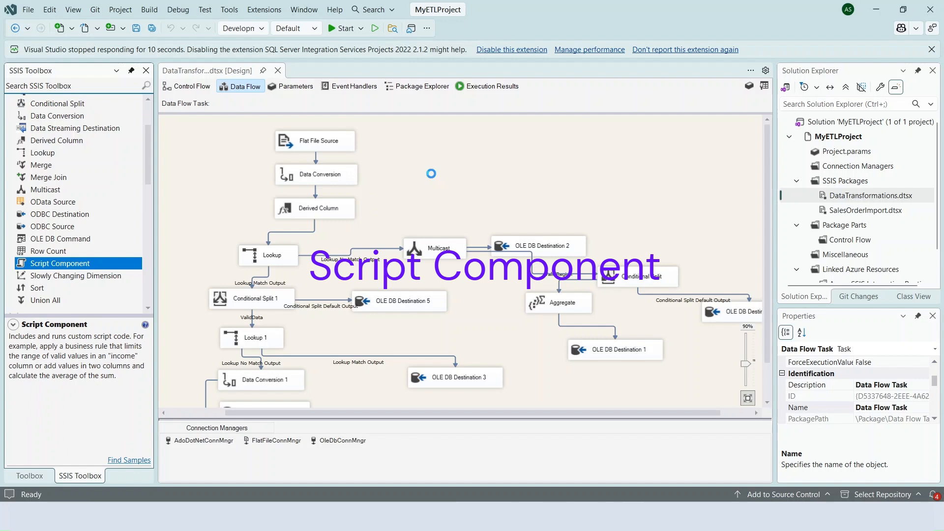
key(Return)
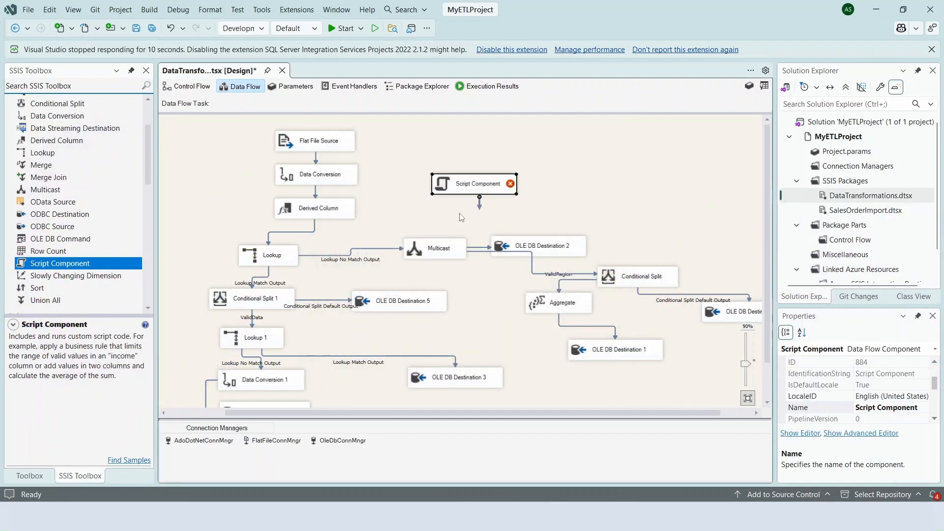
click(454, 215)
drag(487, 186, 469, 200)
click(541, 180)
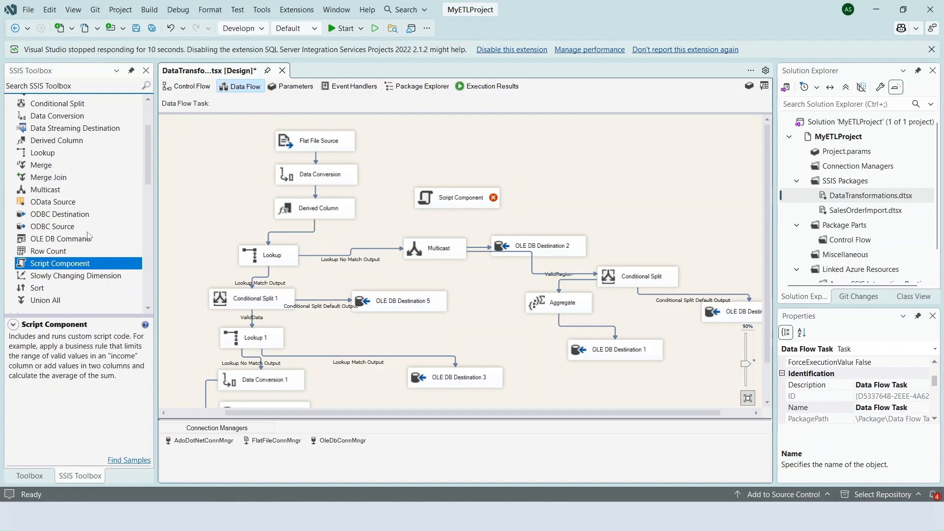
Add a Sort transformation to the data flow, directly above the Script Component.
scroll(92, 238, up, 2)
scroll(90, 236, down, 4)
click(36, 216)
drag(36, 216, 445, 153)
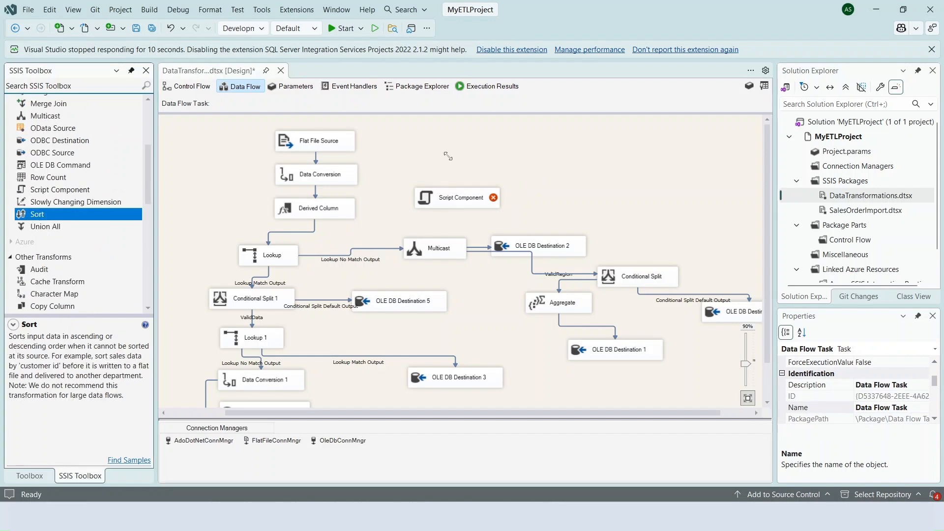
Reroute the Derived Column's output from the Lookup to the Sort, and move the Sort closer to the Script Component.
click(335, 215)
drag(312, 229, 439, 157)
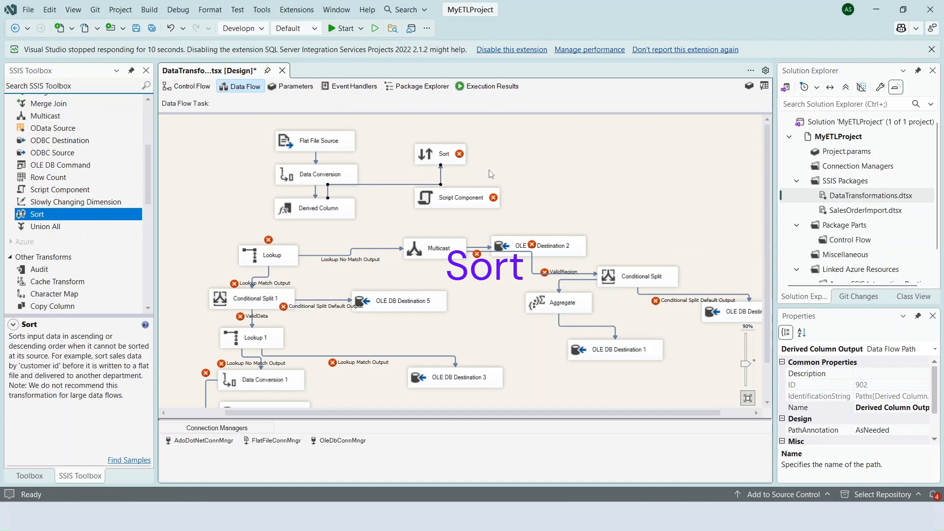
drag(451, 199, 451, 203)
drag(440, 156, 423, 175)
click(457, 222)
Set the Sort to order by ConvertedOrderID ascending, then ConvertedOrderDate descending, and connect its output to the Script Component.
right_click(426, 175)
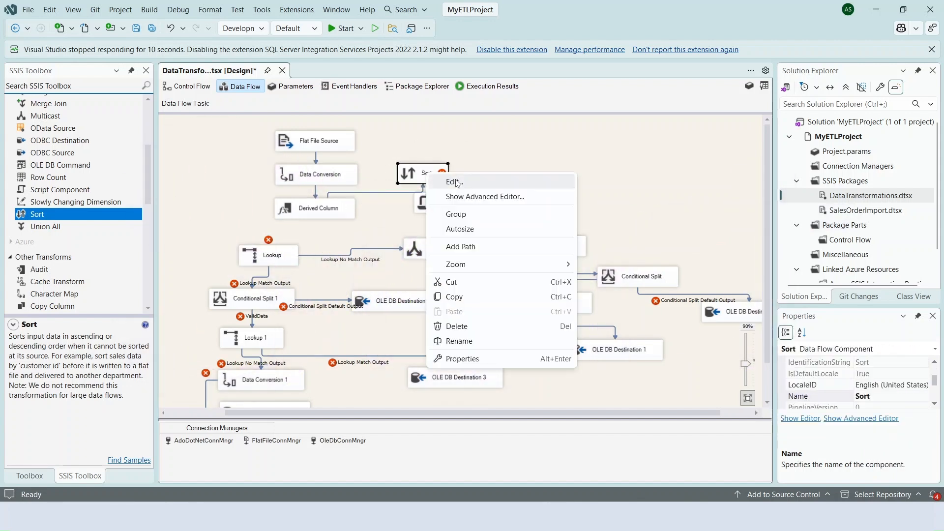
click(462, 183)
scroll(497, 135, down, 2)
drag(537, 243, 623, 248)
drag(485, 139, 560, 139)
scroll(496, 216, down, 3)
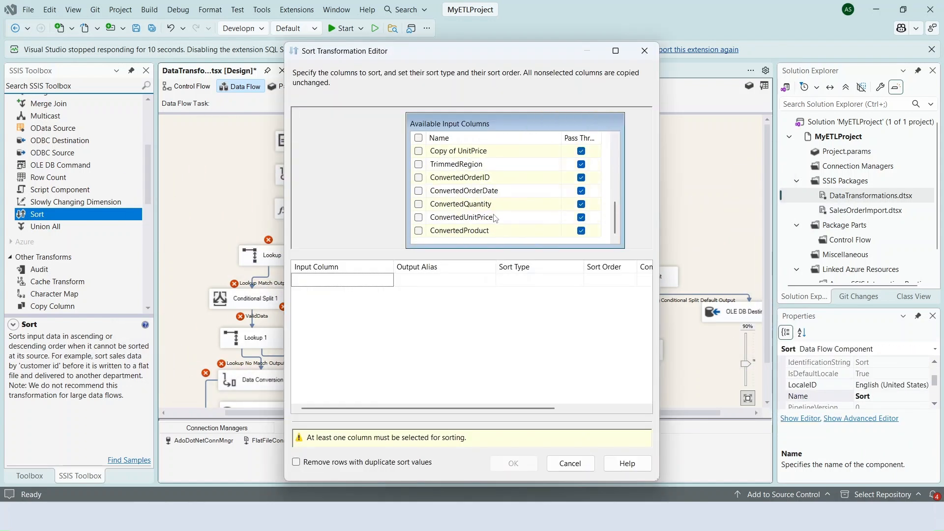
click(418, 177)
click(418, 191)
click(521, 292)
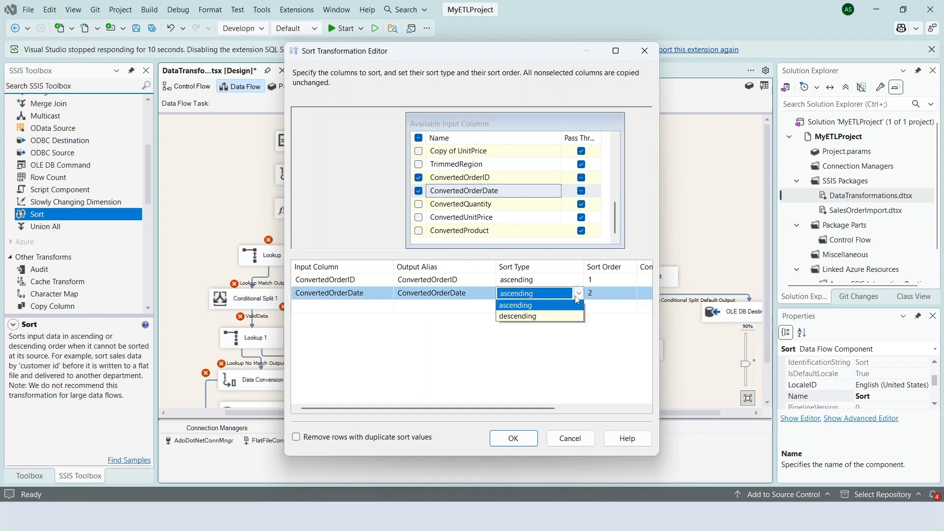
click(537, 301)
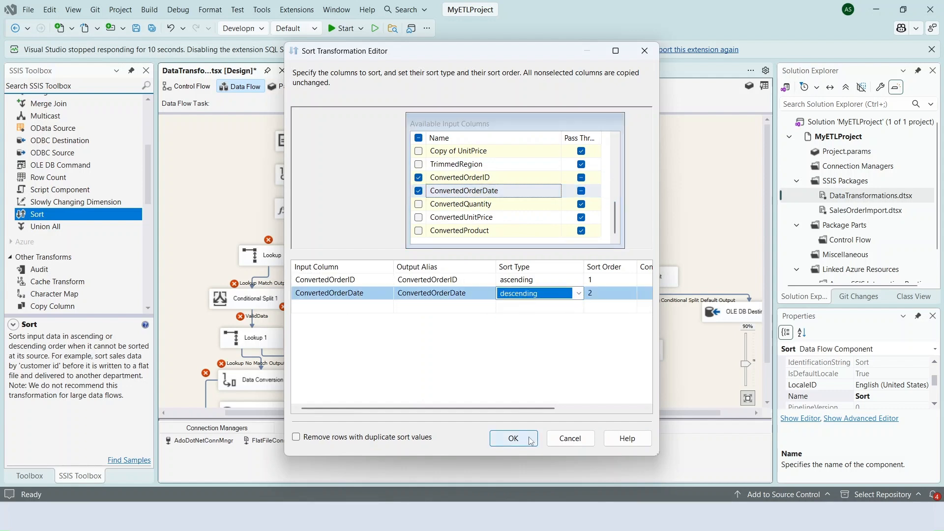
click(513, 438)
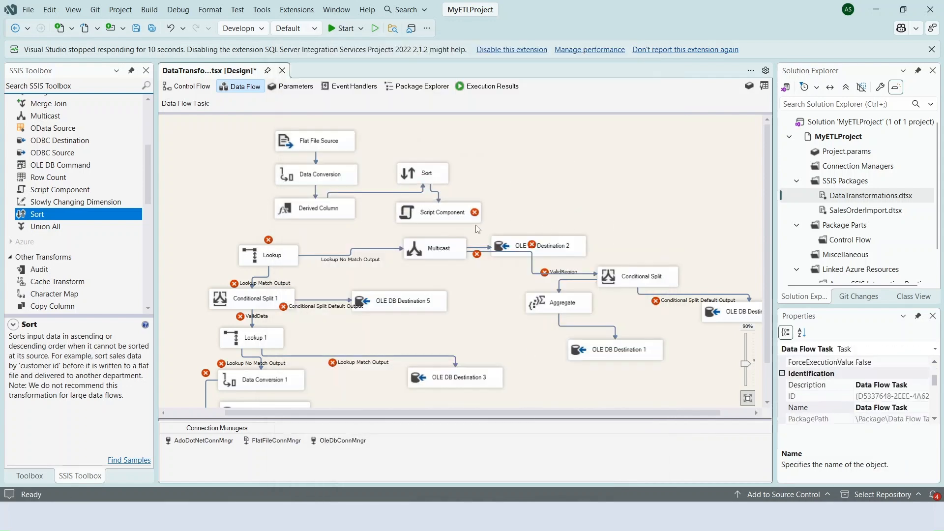
Move the Script Component beside the Sort and add an output column named RowId to its Output 0.
drag(442, 212, 509, 176)
double_click(545, 182)
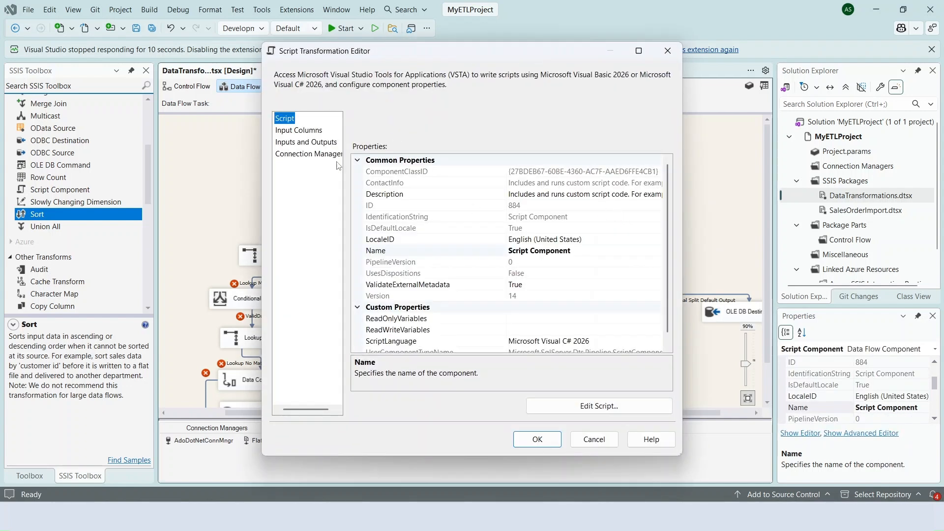
click(298, 130)
click(306, 142)
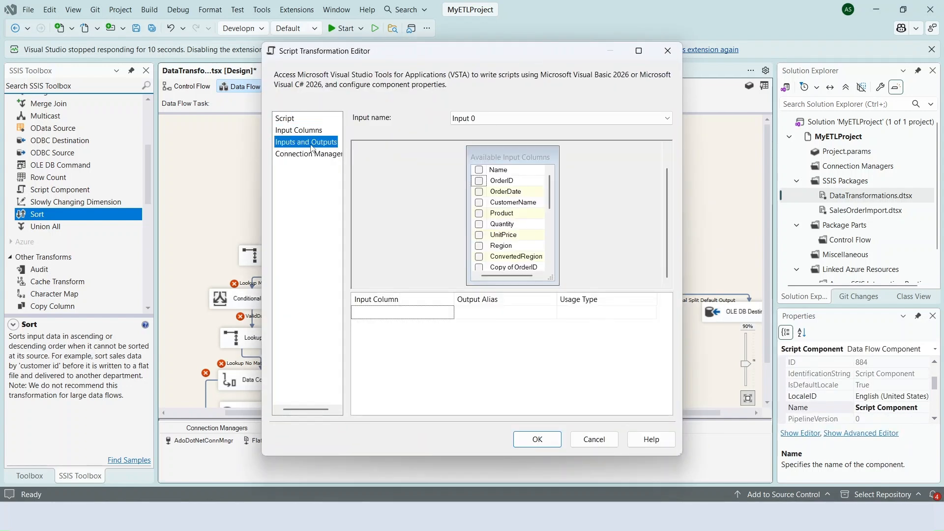
click(411, 179)
click(485, 381)
text(RowId)
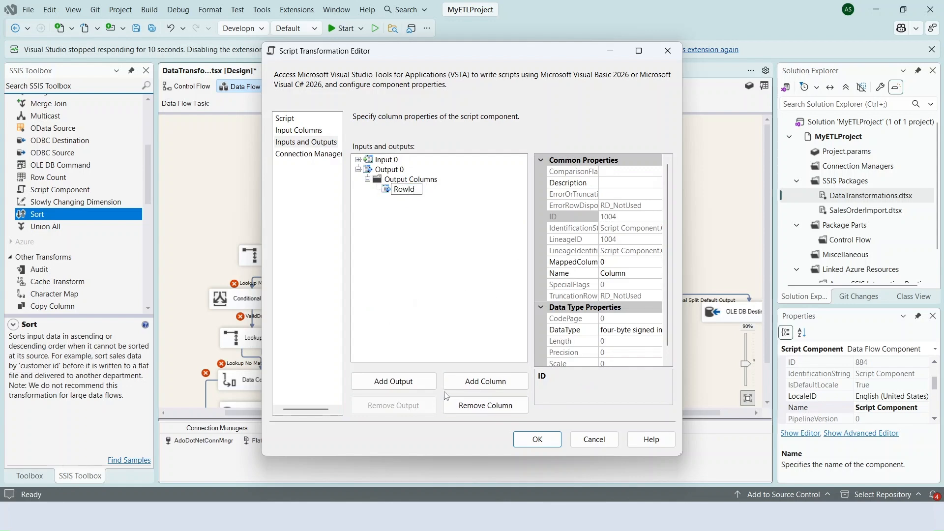
Open the Script Component's C# script for editing.
click(285, 119)
click(600, 406)
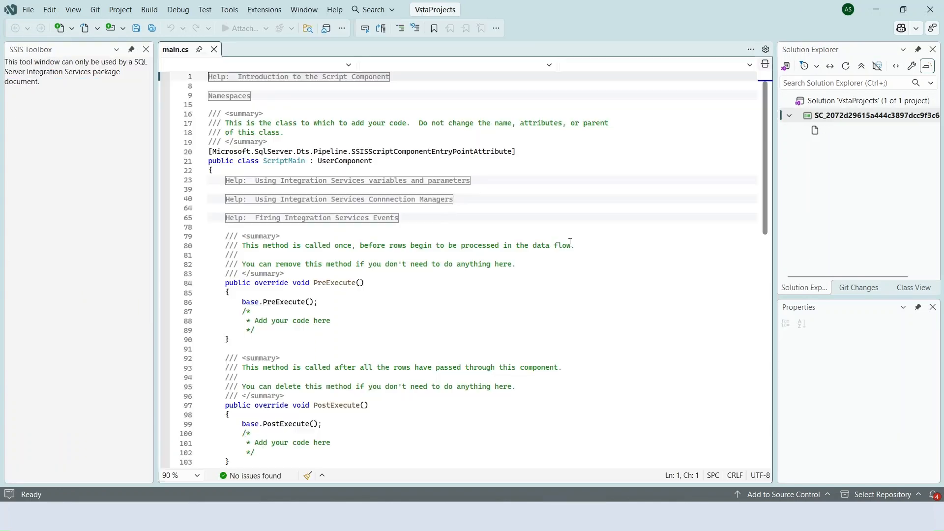
Examine the PreExecute, PostExecute and Input0_ProcessInputRow methods in main.cs.
scroll(569, 242, down, 2)
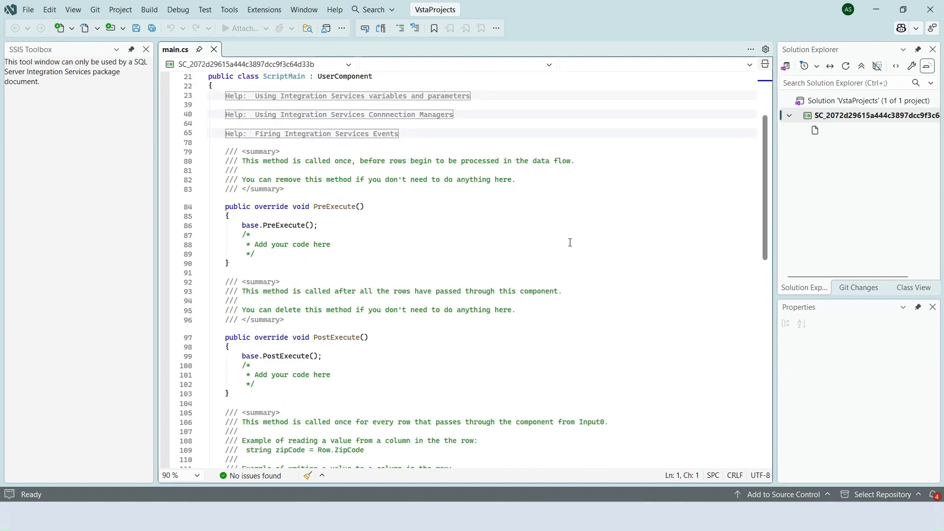
scroll(570, 243, down, 4)
click(433, 272)
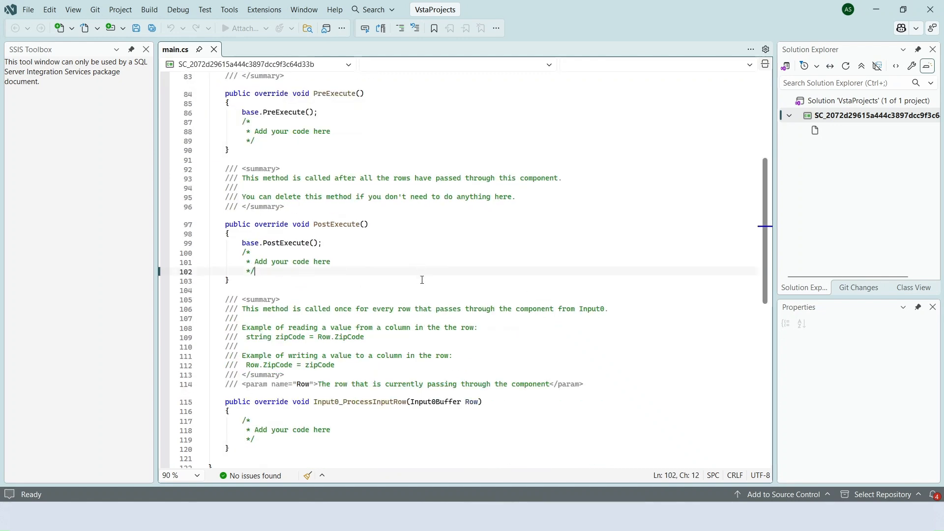
scroll(442, 275, down, 3)
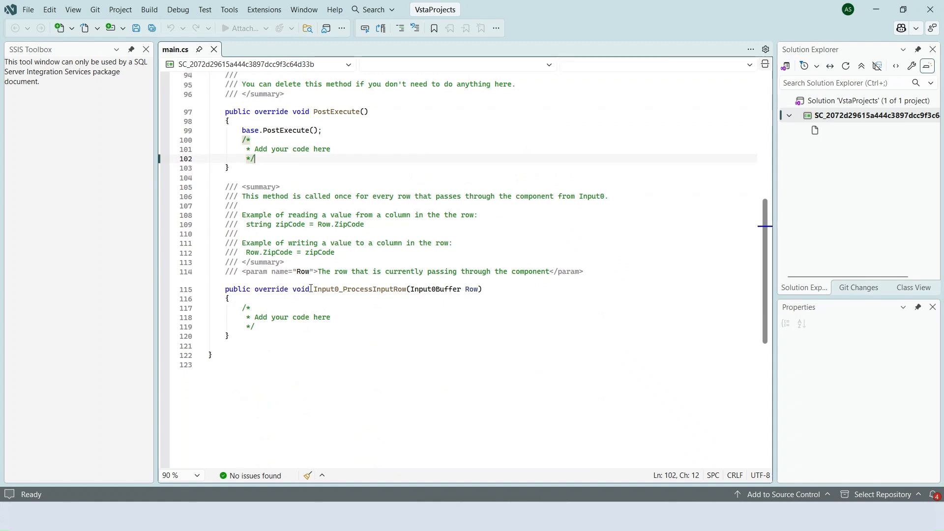
drag(311, 288, 418, 289)
scroll(572, 252, up, 3)
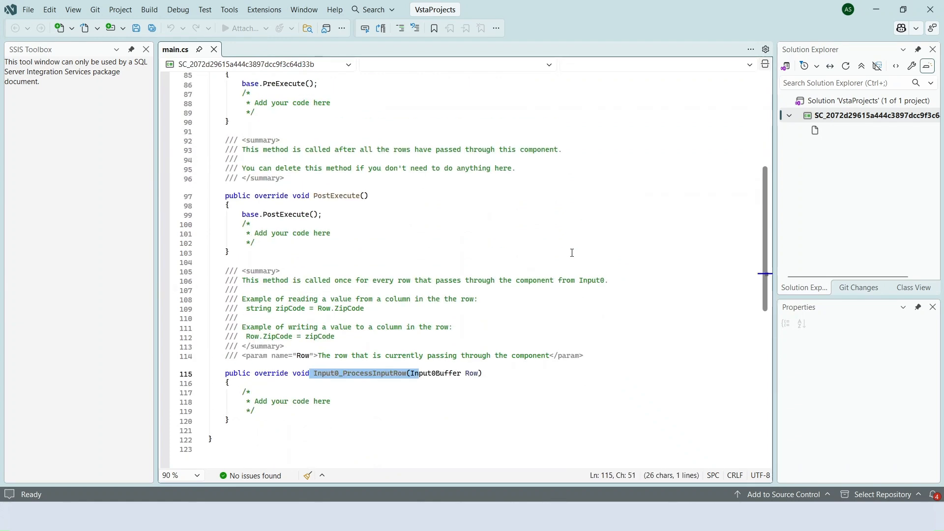
scroll(572, 252, up, 4)
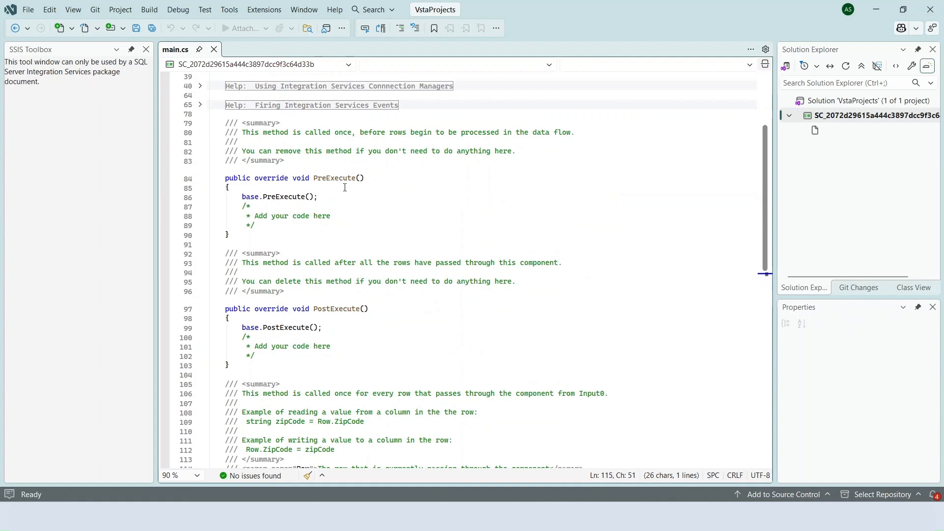
click(347, 307)
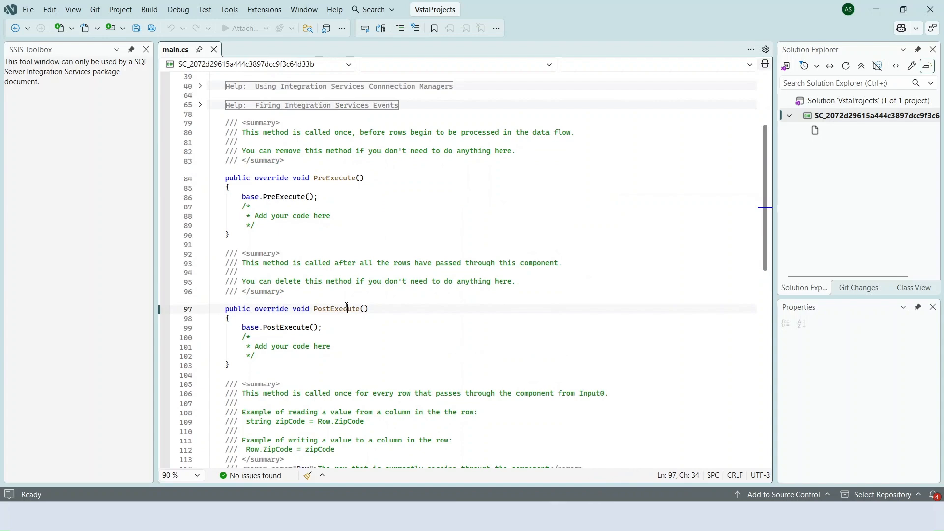
scroll(347, 306, down, 4)
click(372, 346)
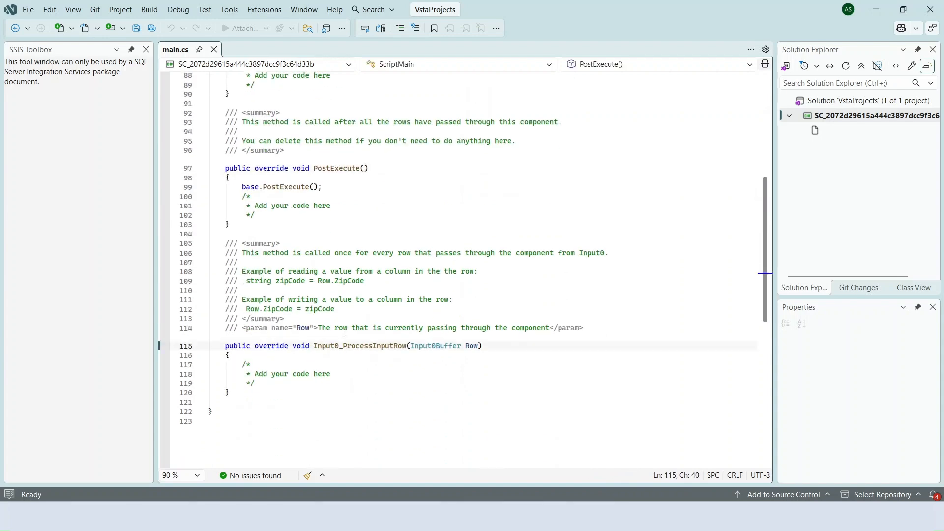
Declare the field "private int counter = 1;" just above the Input0_ProcessInputRow method.
click(615, 327)
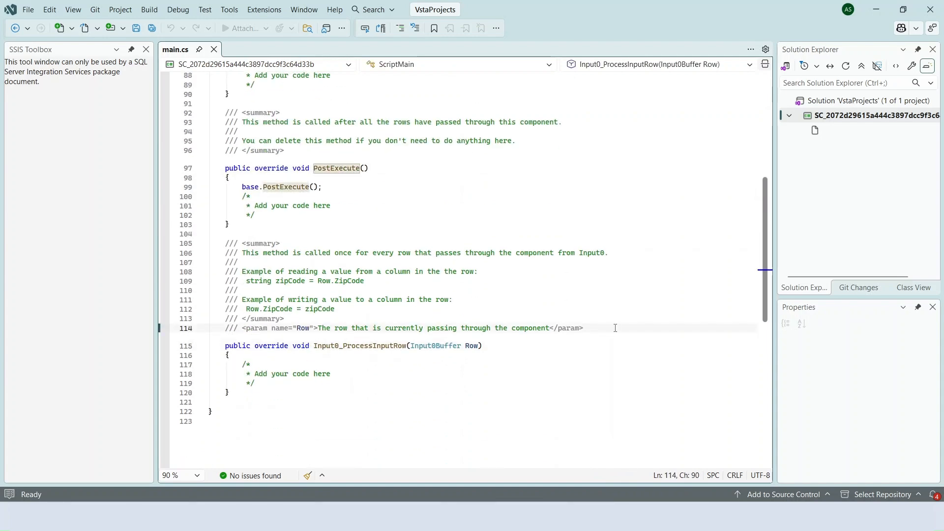
key(Return)
key(Return)
key(Return)
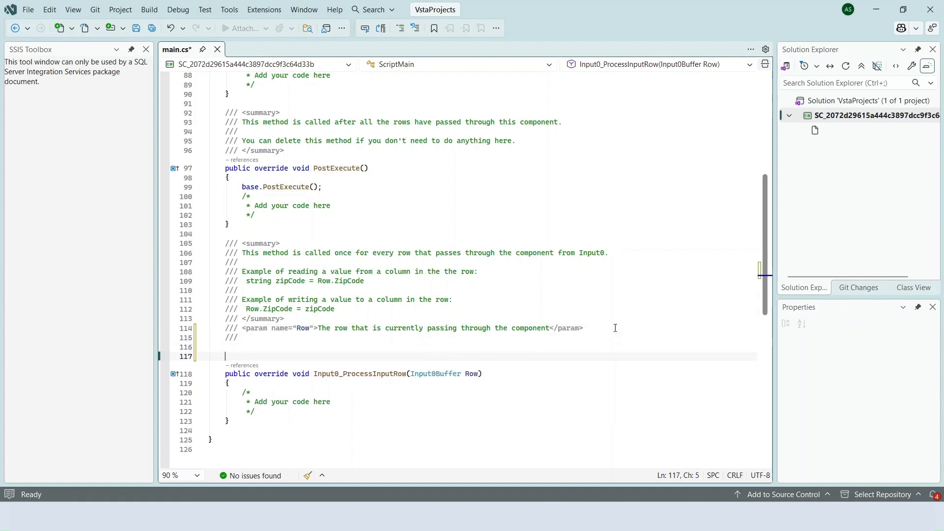
text(private int)
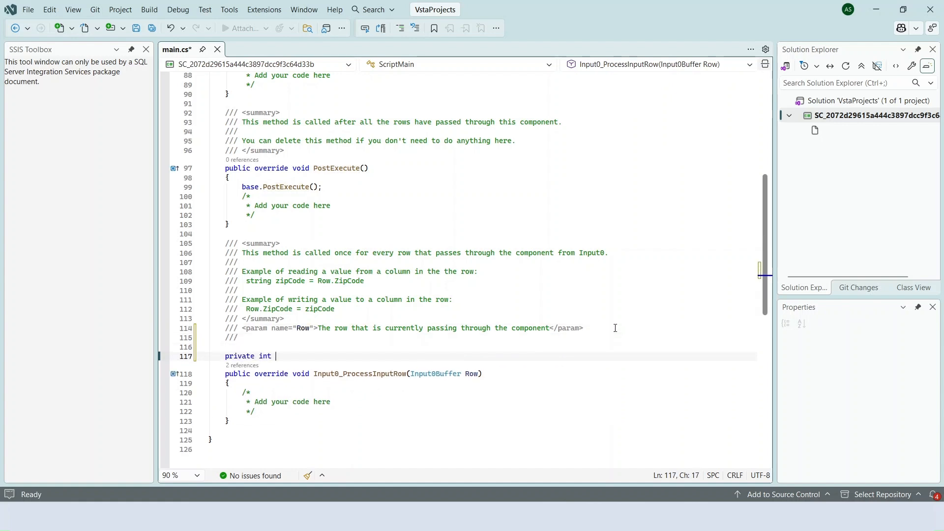
text( counter = 1;)
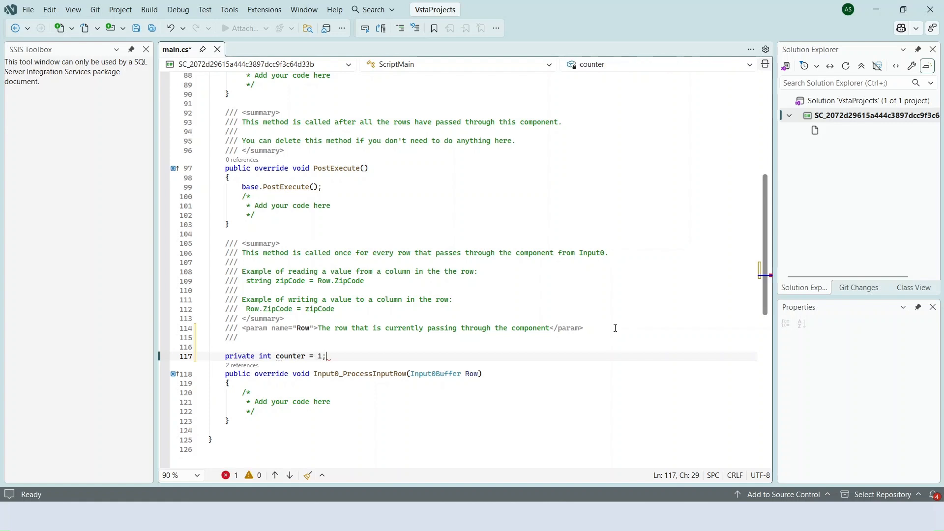
Delete the placeholder comment inside the Input0_ProcessInputRow method body.
click(242, 393)
drag(243, 393, 366, 409)
key(Delete)
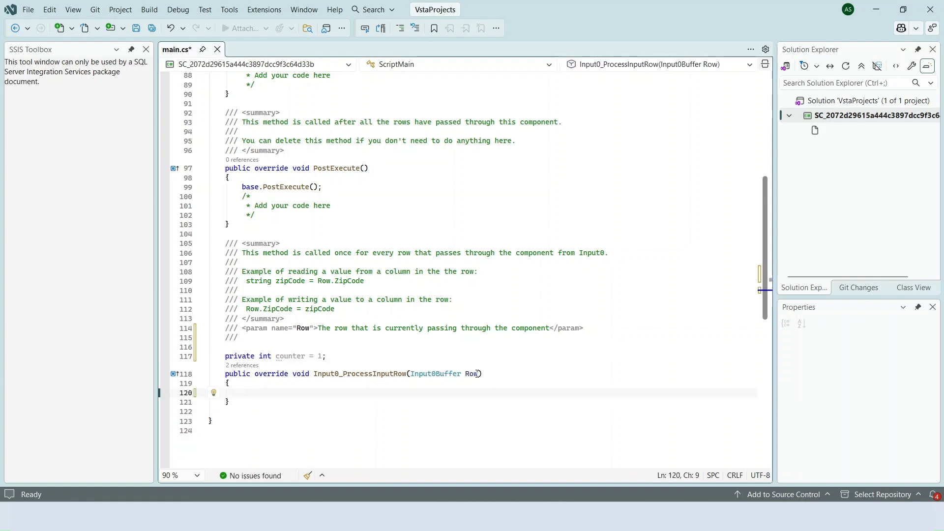
Write the statement "Row.RowId = counter++;" in the body of Input0_ProcessInputRow.
double_click(477, 374)
click(272, 395)
text(Row.)
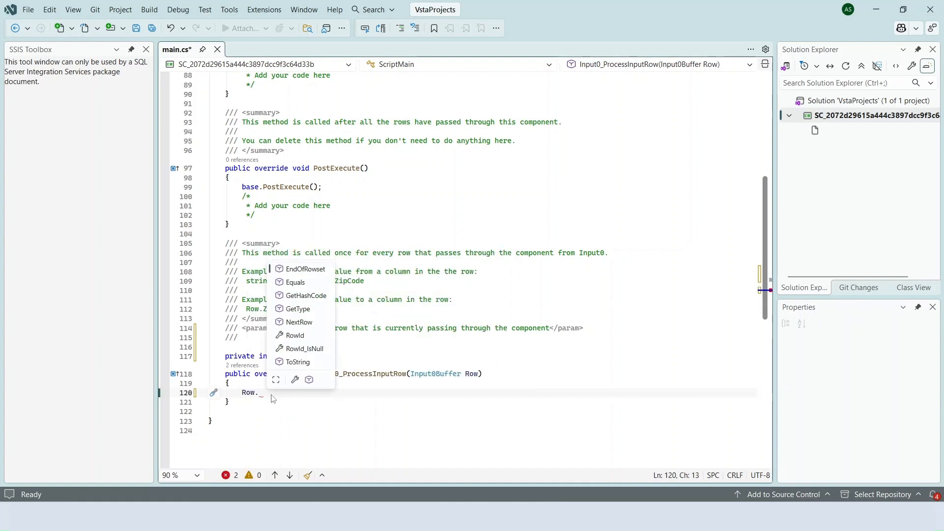
click(305, 338)
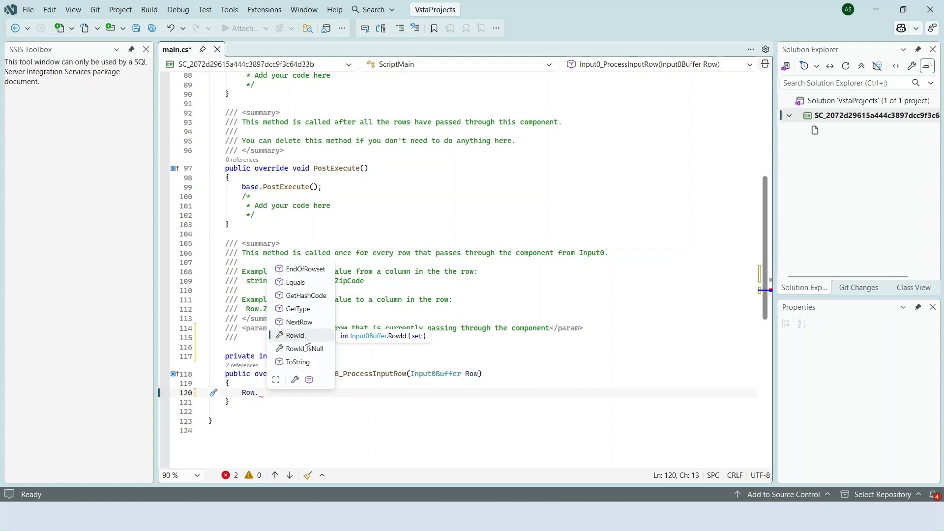
double_click(305, 339)
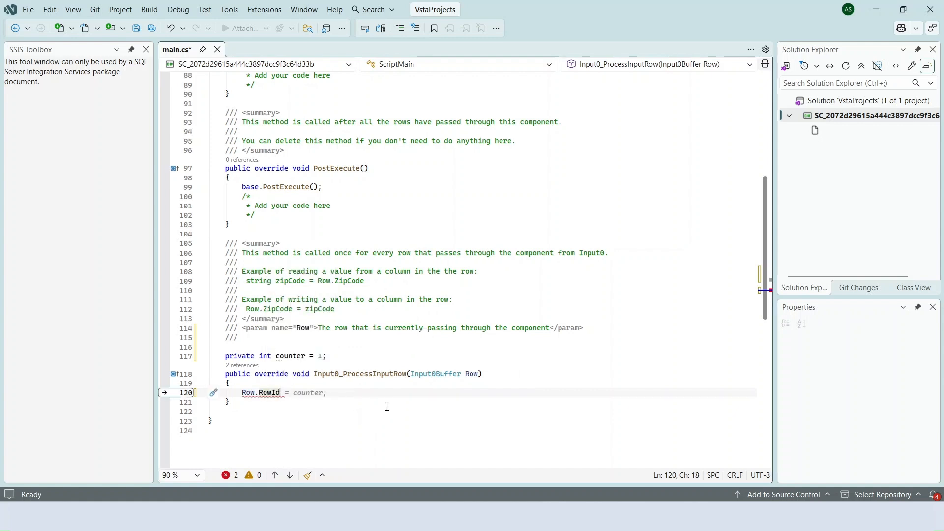
key(Tab)
key(Left)
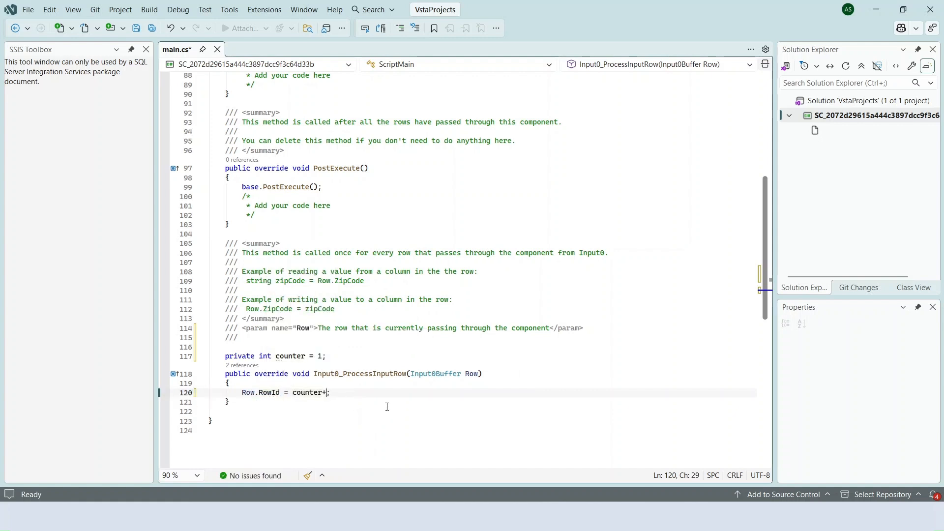
text(++)
key(Down)
key(Down)
key(Down)
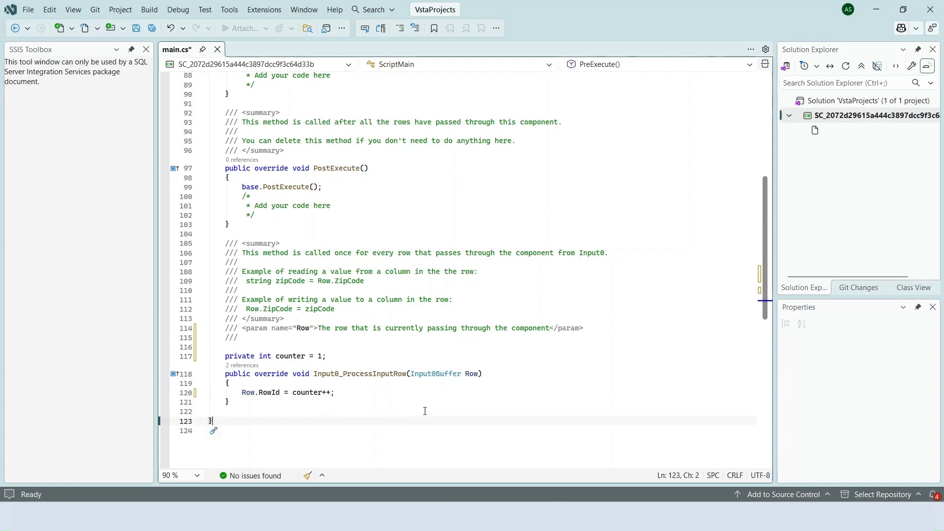
Save the script, close its code editor and accept the Script Component's settings.
key(ctrl+s)
click(930, 9)
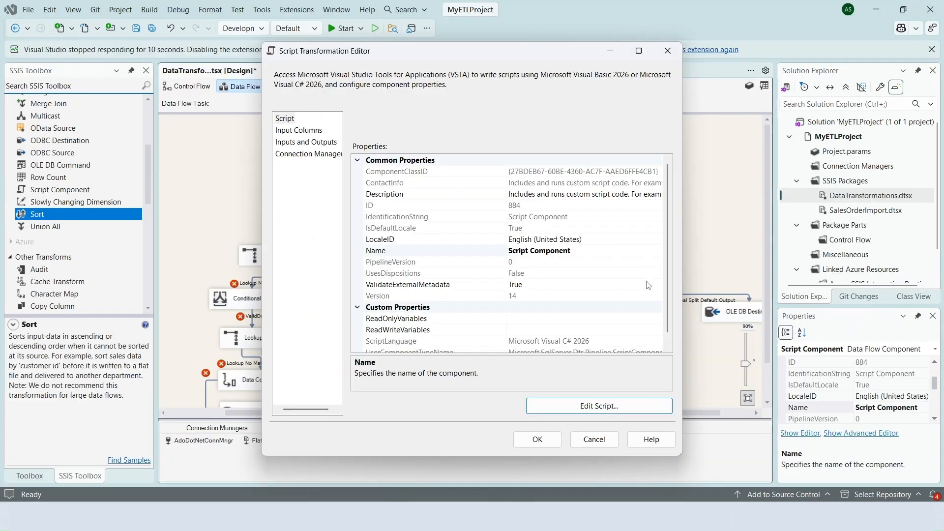
click(290, 119)
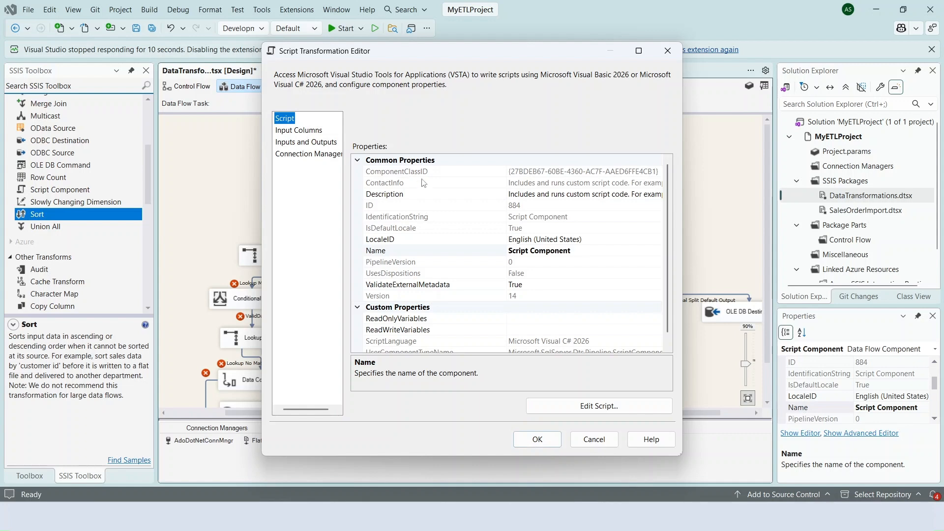
key(Return)
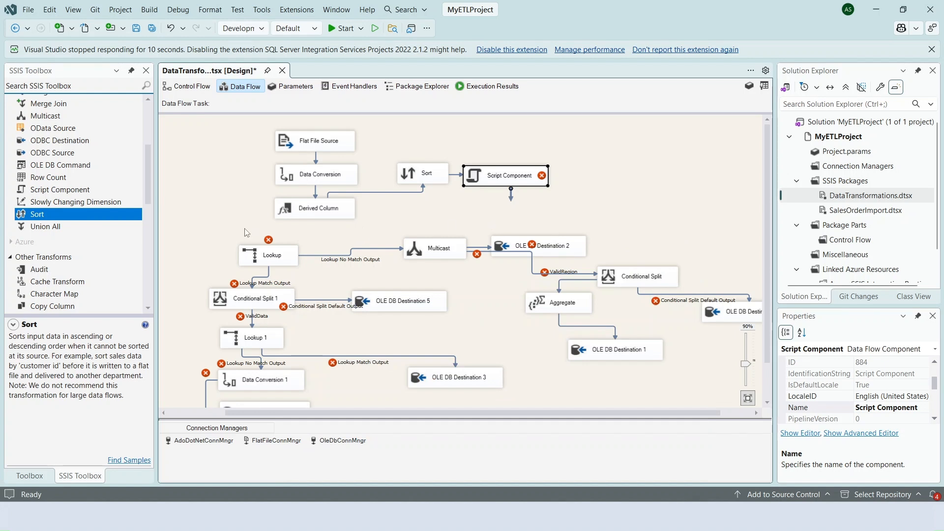
Add a Multicast transformation to the data flow just below the Script Component.
scroll(79, 209, up, 4)
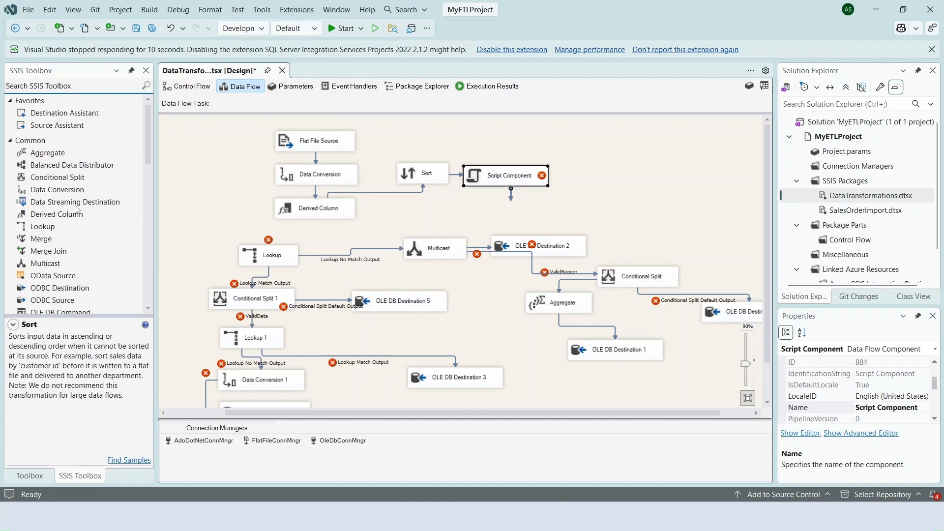
scroll(76, 209, down, 10)
scroll(76, 209, down, 6)
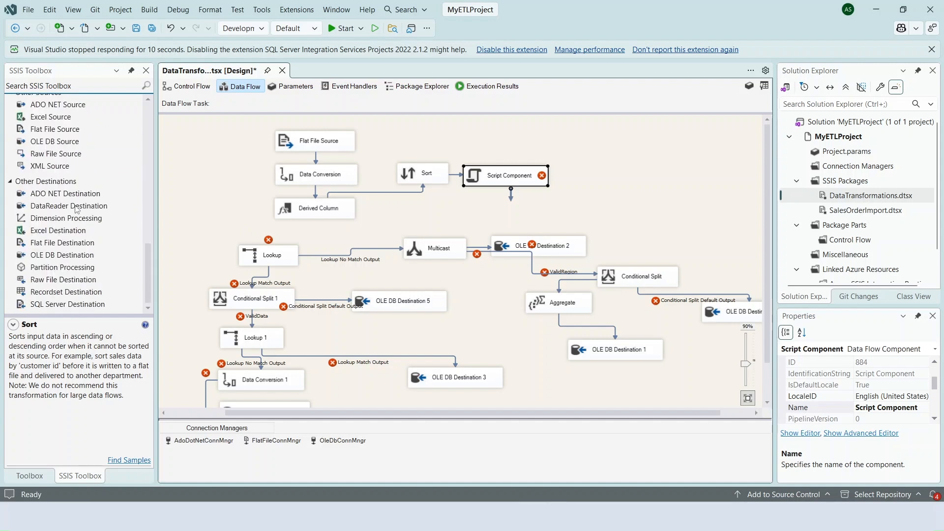
scroll(76, 208, up, 4)
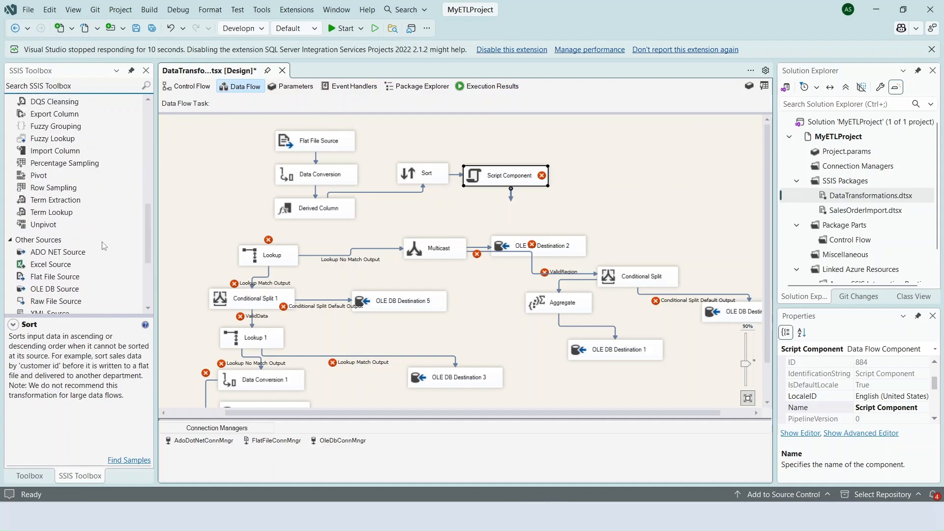
scroll(66, 223, up, 6)
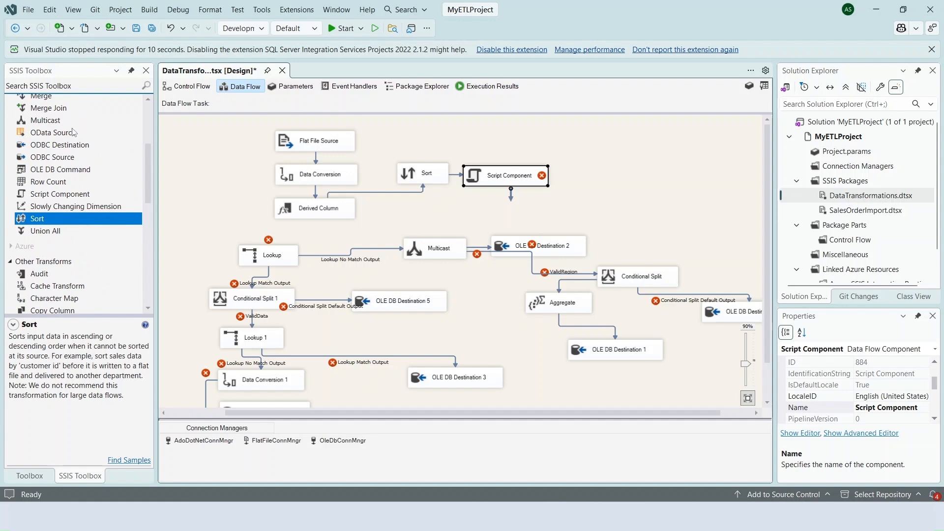
click(48, 123)
drag(43, 120, 490, 213)
Rearrange the Script Component, Sort, Data Conversion, Flat File Source and Derived Column to spread out the upper data flow.
drag(520, 178, 532, 142)
drag(436, 175, 429, 147)
drag(313, 178, 257, 173)
drag(317, 142, 254, 133)
drag(307, 211, 330, 202)
Move the new Multicast directly under the Script Component and connect the Script Component's output to it.
click(540, 177)
drag(538, 224, 537, 177)
click(519, 141)
drag(518, 160, 520, 175)
click(588, 206)
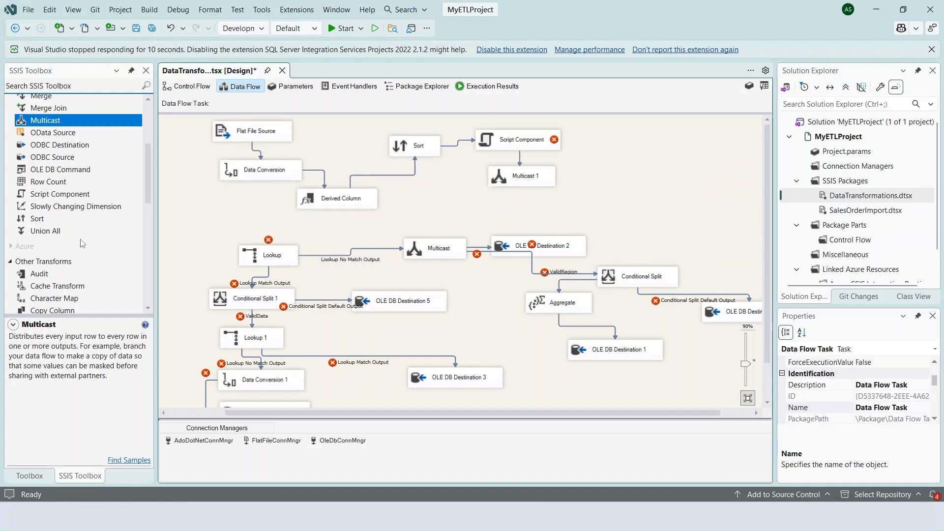
Add an Aggregate fed by Multicast 1 that groups by ConvertedOrderID and takes the Minimum of RowId.
scroll(62, 244, up, 4)
drag(46, 153, 623, 162)
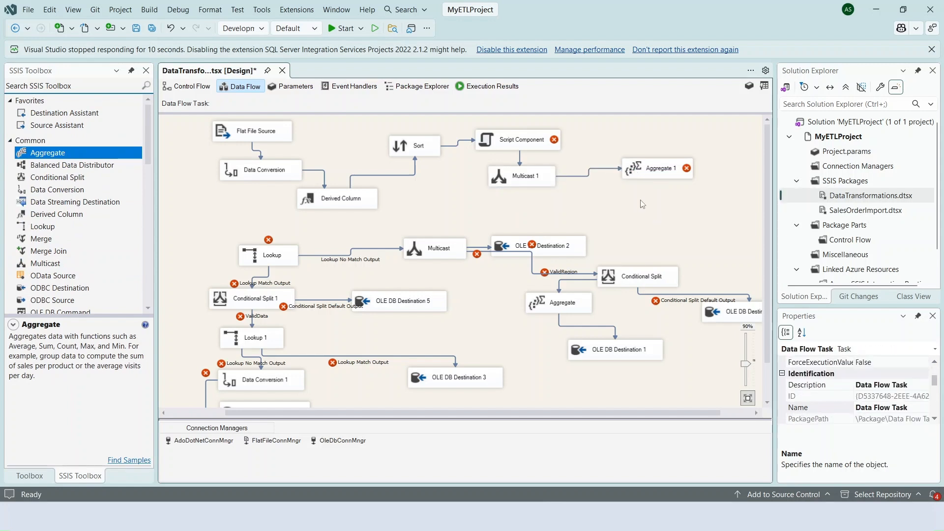
double_click(649, 168)
click(438, 210)
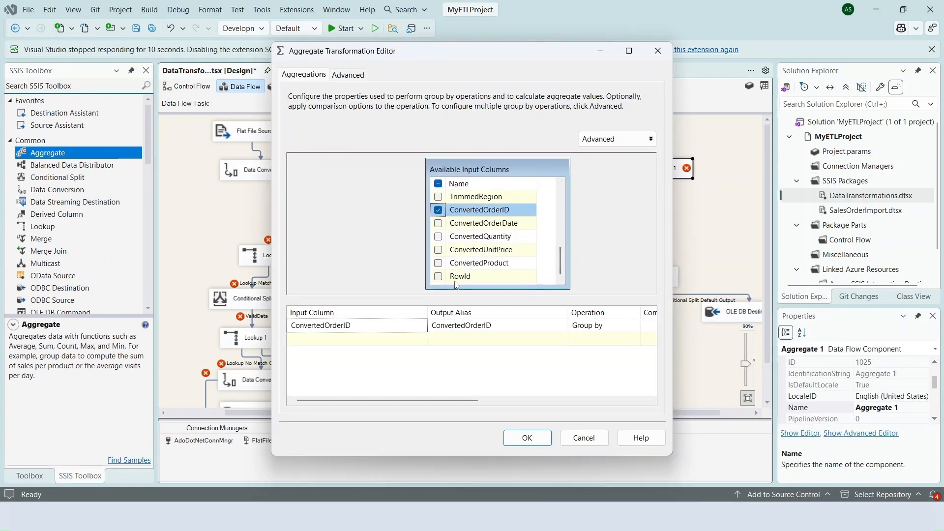
click(438, 276)
click(635, 338)
click(617, 406)
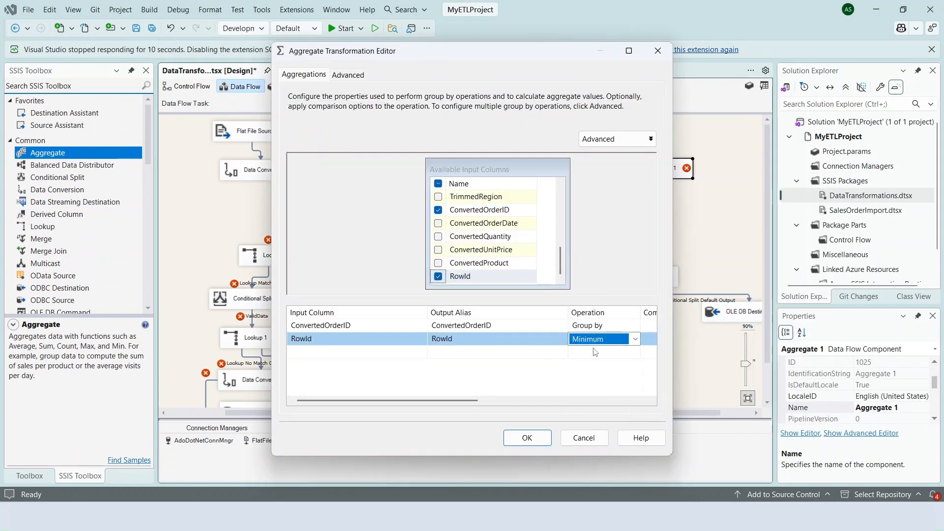
click(526, 437)
Place a Merge Join below Aggregate 1, and add a Sort below Multicast 1 that is fed by that Multicast.
drag(48, 251, 653, 227)
scroll(39, 220, down, 4)
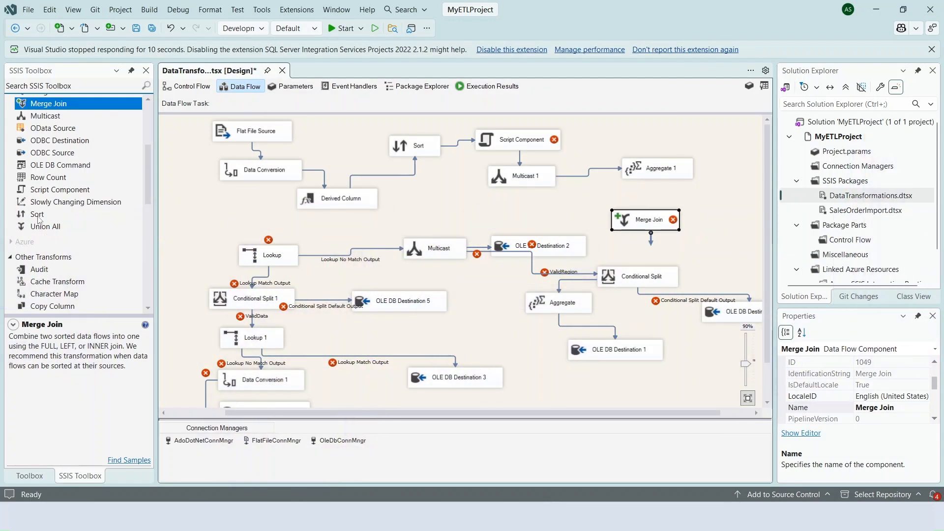
click(38, 215)
scroll(112, 215, up, 2)
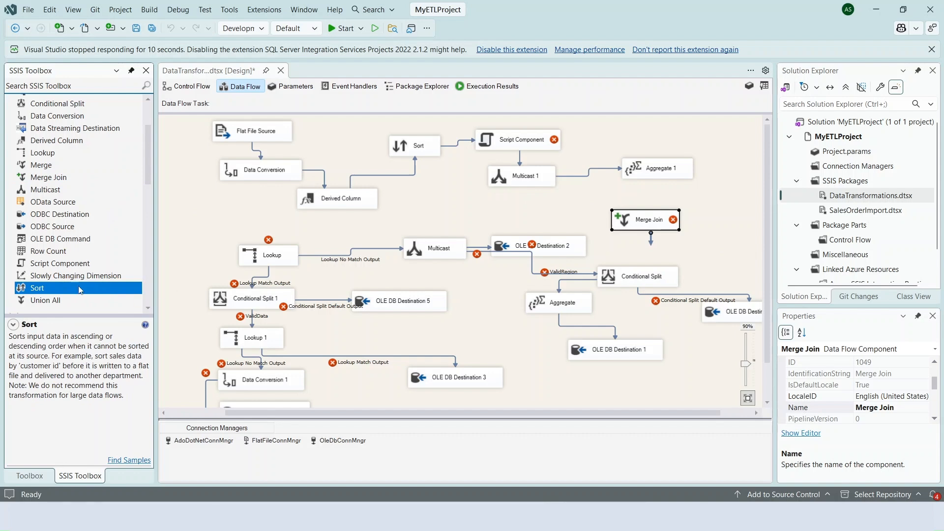
drag(80, 290, 551, 217)
click(525, 181)
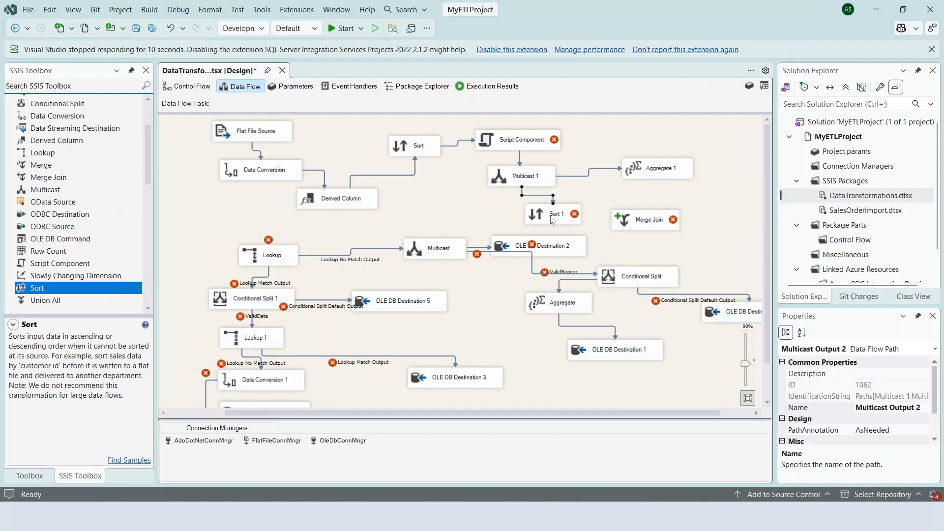
Configure Sort 1 to sort ascending by ConvertedOrderID first and RowId second.
right_click(551, 217)
click(631, 222)
scroll(521, 196, down, 5)
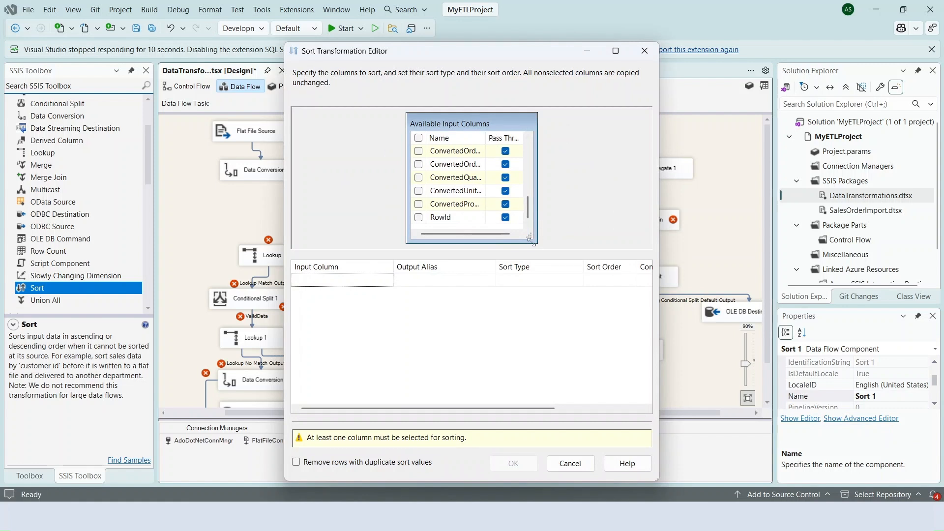
drag(532, 240, 651, 248)
drag(487, 139, 539, 143)
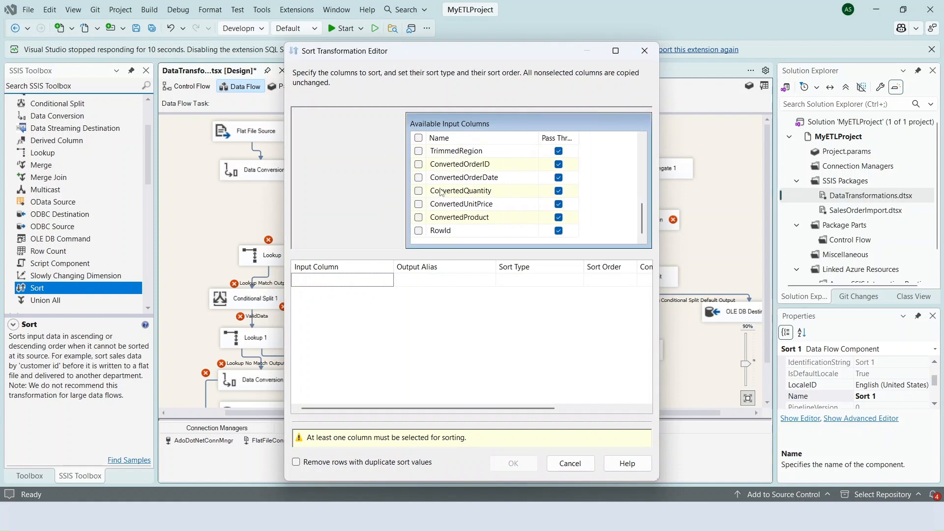
click(418, 164)
click(418, 230)
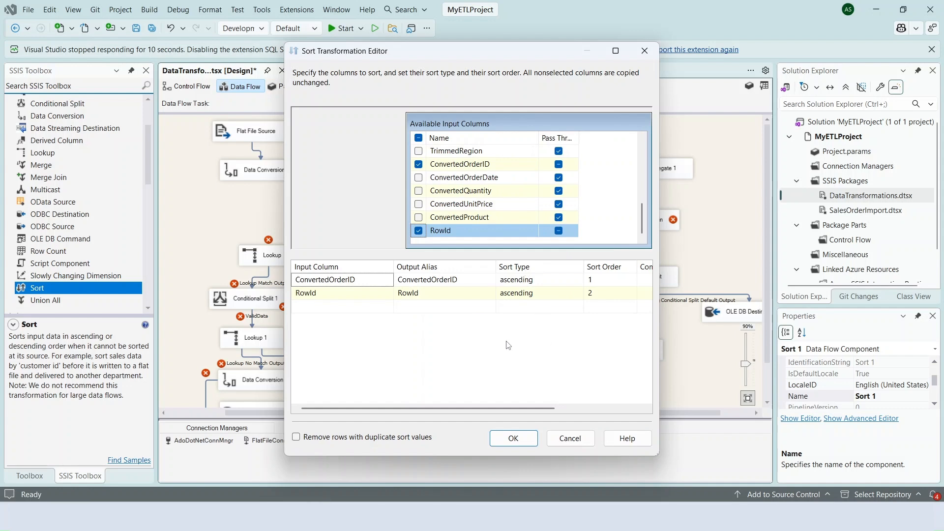
click(514, 438)
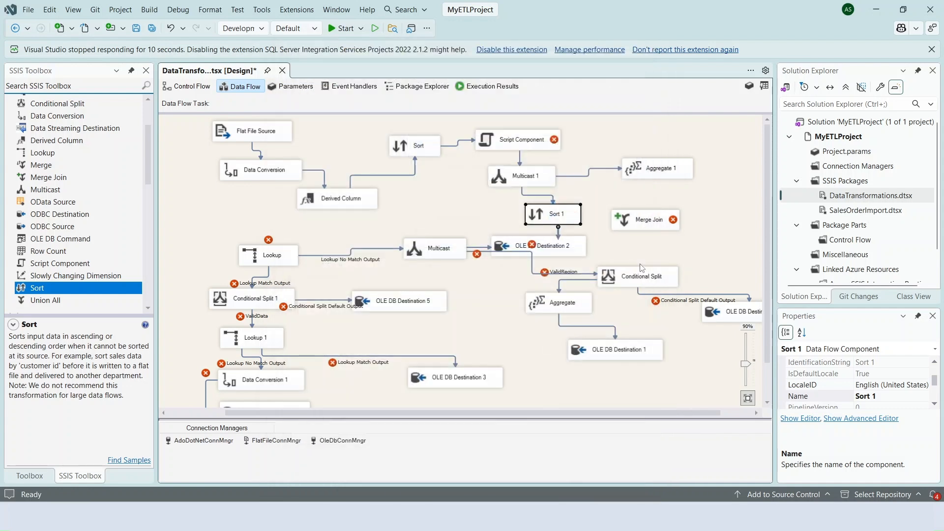
Add another Sort beside the Merge Join and connect Aggregate 1's output to it.
drag(45, 289, 714, 201)
click(660, 170)
click(688, 206)
Configure Sort 2 to sort by ConvertedOrderID and then RowId.
right_click(721, 200)
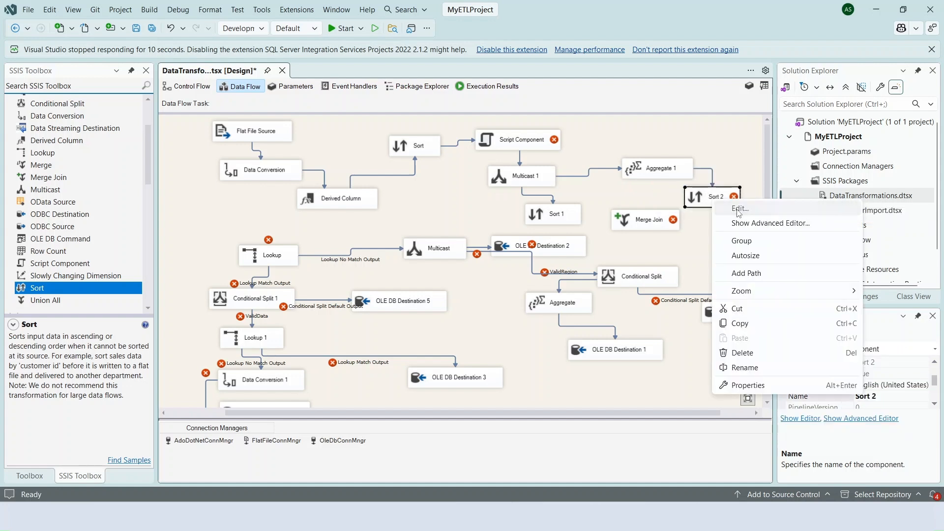
click(736, 209)
drag(533, 169, 538, 216)
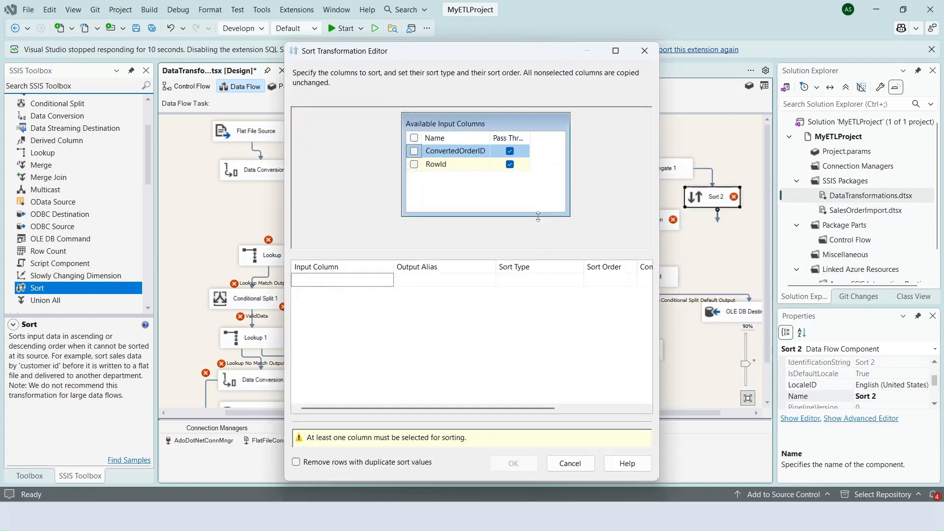
click(413, 151)
click(414, 164)
click(512, 463)
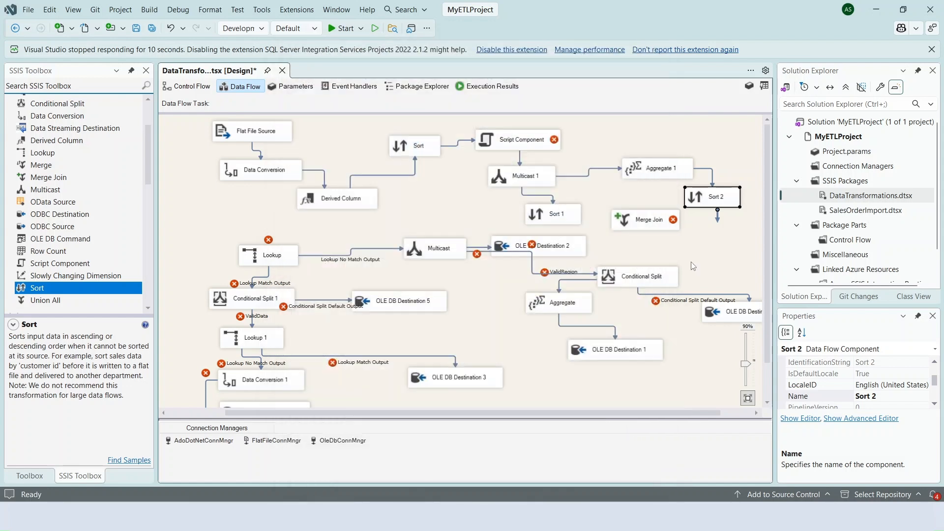
Move the Merge Join slightly lower, then connect Sort 1 to its Merge Join Left Input and Sort 2 to its other input.
click(646, 224)
drag(650, 236, 658, 255)
click(561, 218)
drag(555, 235, 654, 245)
click(378, 295)
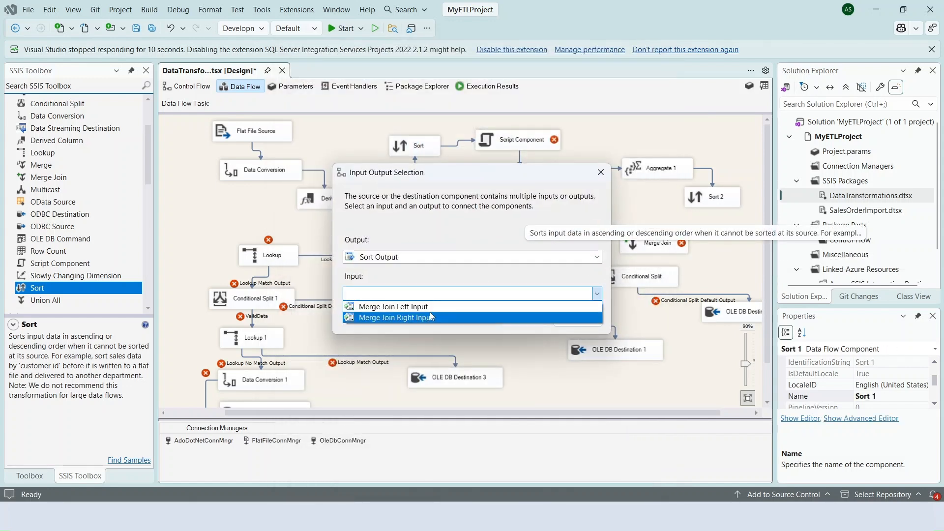
click(431, 309)
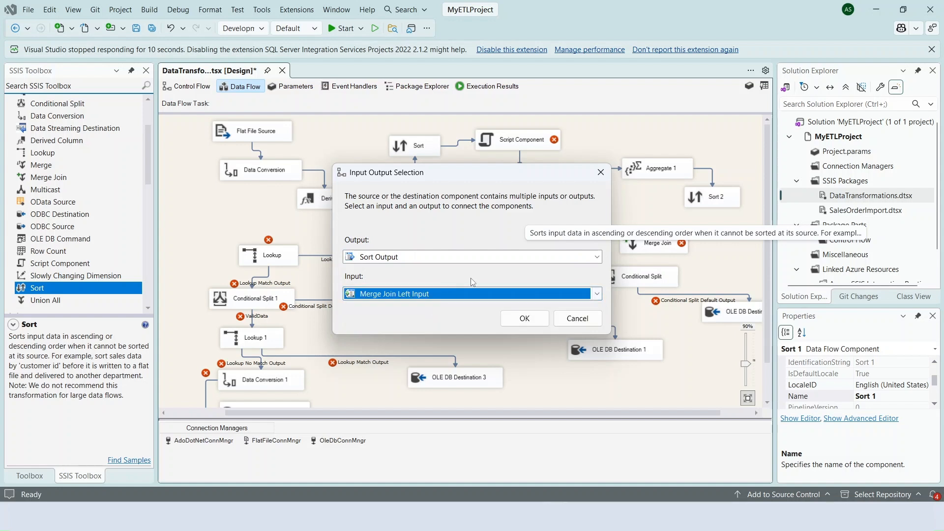
click(525, 319)
Open the Merge Join for editing and set its join type to Left outer join.
right_click(669, 247)
click(693, 255)
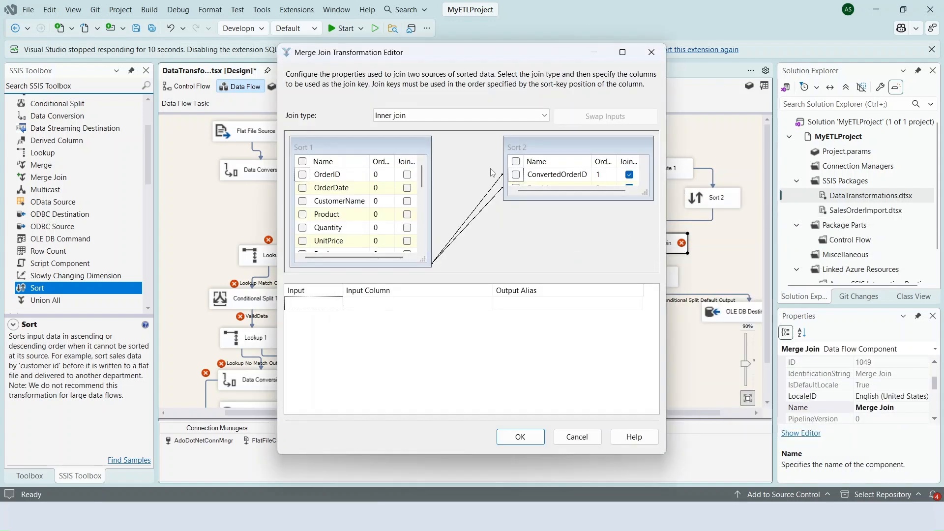
click(396, 123)
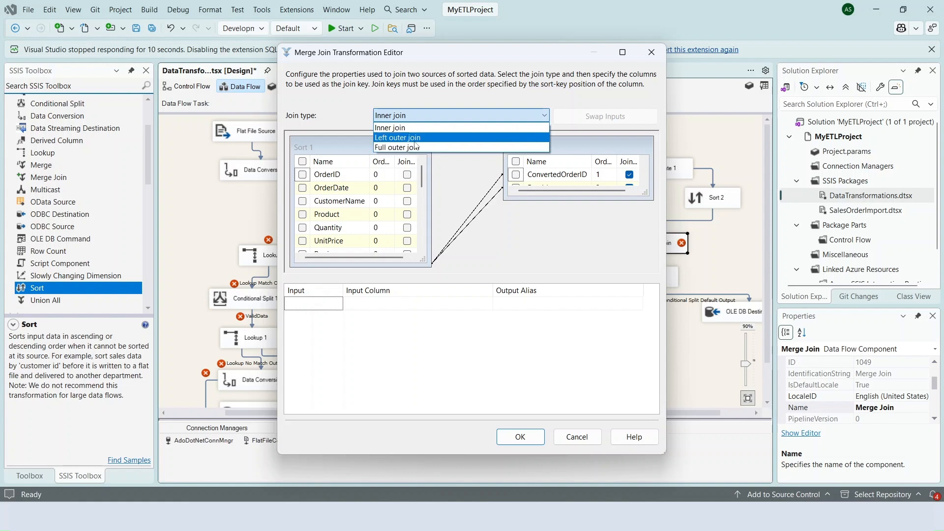
click(428, 137)
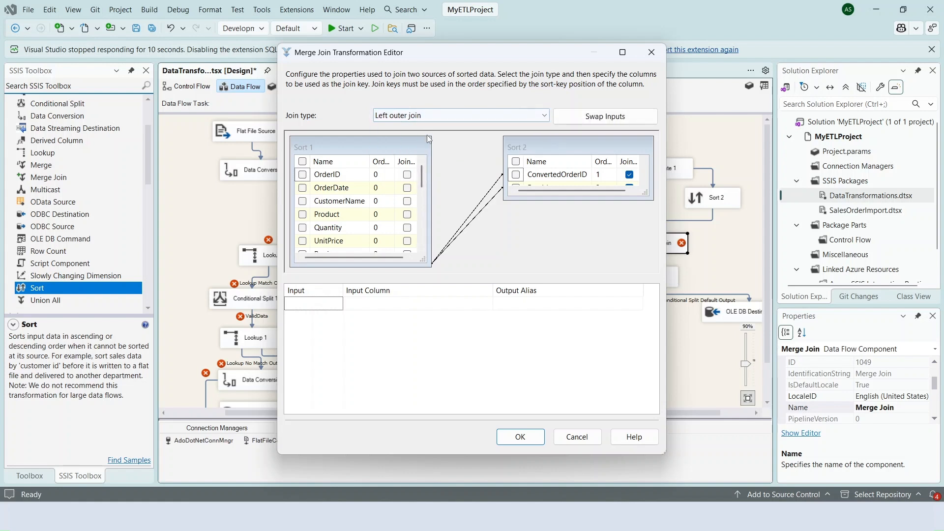
Check the join keys of both inputs and include RowId from Sort 2 in the Merge Join output.
drag(422, 176, 430, 245)
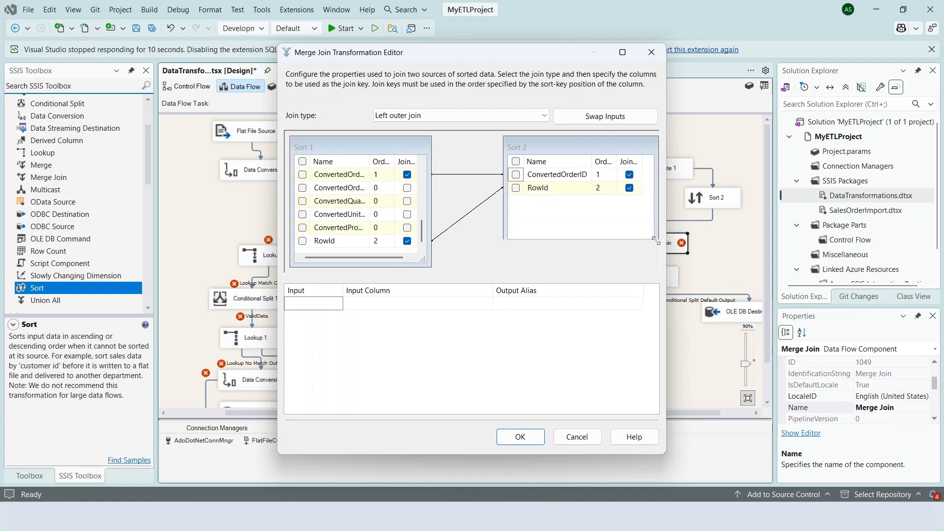
drag(645, 193, 639, 244)
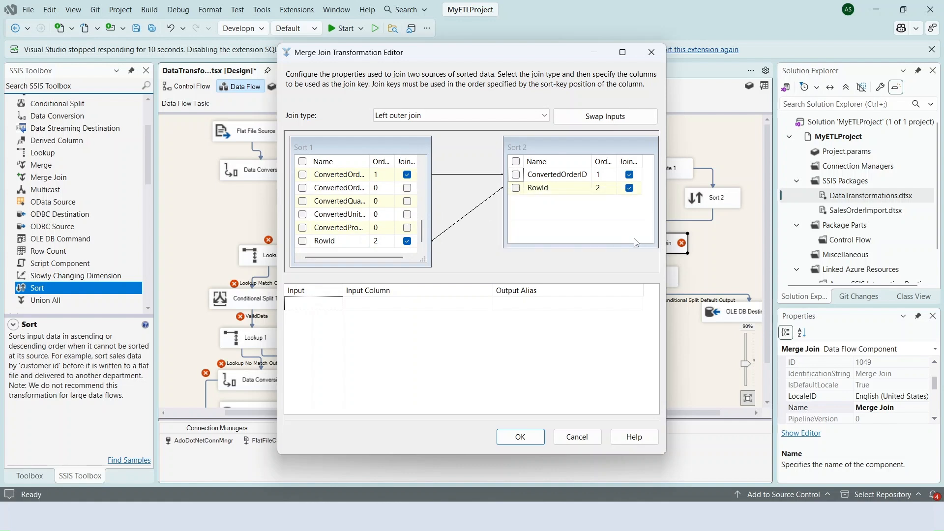
click(515, 188)
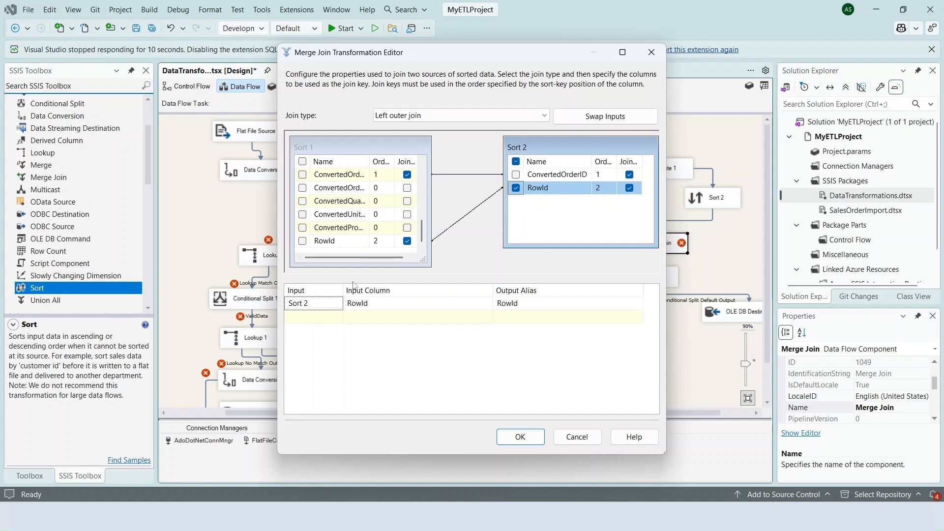
Include ConvertedProduct, ConvertedUnitPrice, ConvertedQuantity, ConvertedOrderDate, ConvertedOrderID and TrimmedRegion from Sort 1 in the Merge Join output.
click(302, 227)
click(303, 214)
click(302, 201)
click(302, 188)
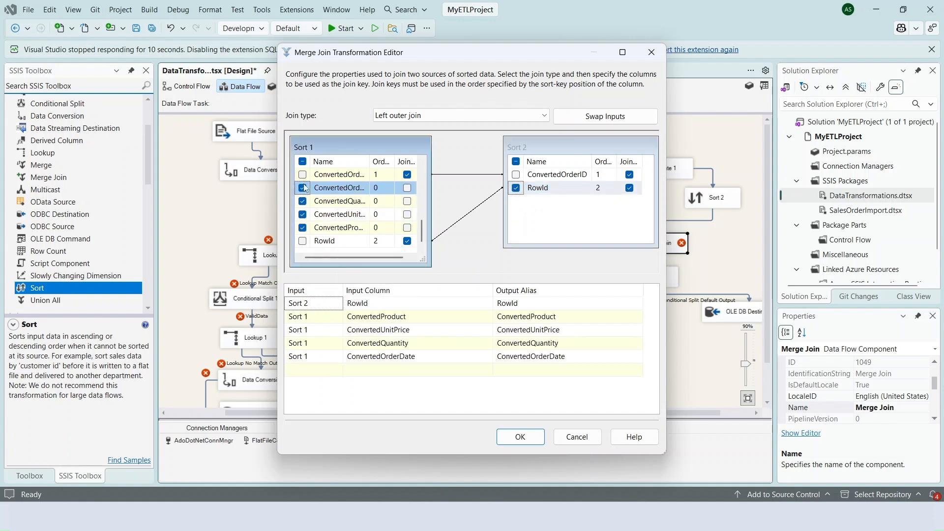
scroll(305, 188, up, 1)
click(303, 201)
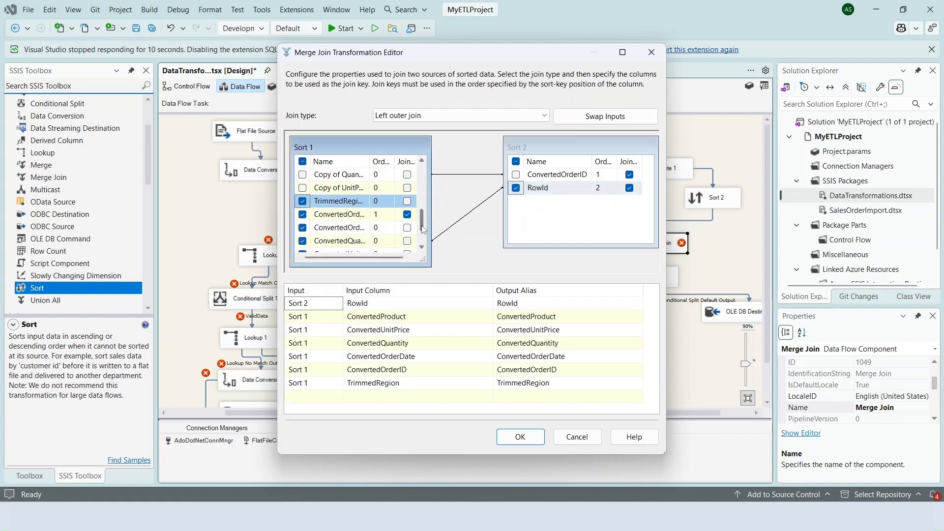
Include CustomerName and ConvertedRegion from Sort 1 in the Merge Join output and accept the join settings.
scroll(422, 229, up, 3)
click(302, 201)
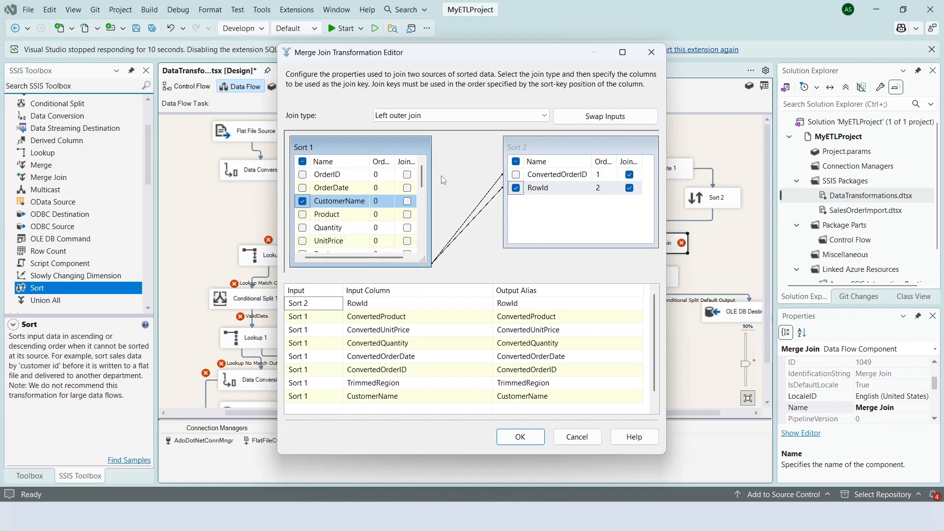
scroll(417, 196, down, 1)
click(302, 241)
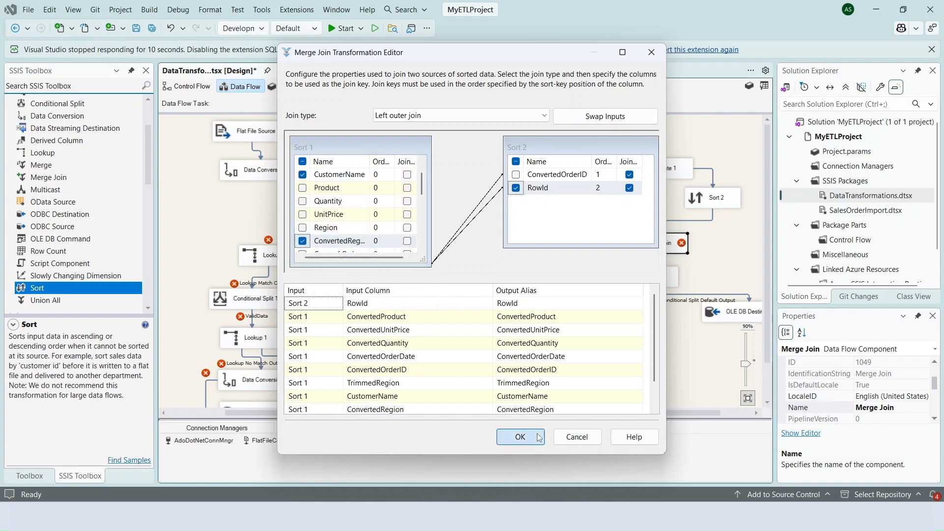
click(520, 437)
Rearrange the components from the Flat File Source through the Merge Join into a compact layout above the Lookup and Multicast.
scroll(554, 215, down, 2)
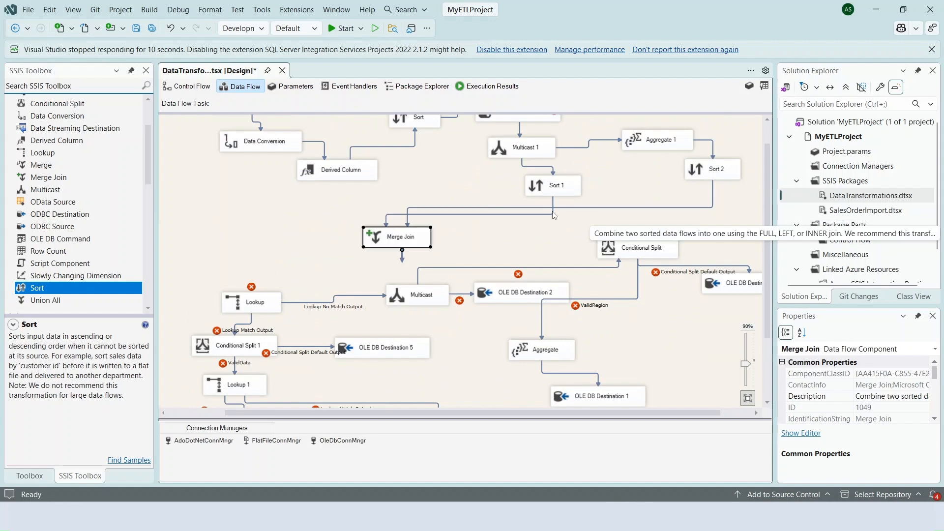
scroll(554, 215, up, 1)
drag(362, 204, 271, 215)
drag(414, 146, 362, 156)
drag(252, 210, 254, 222)
drag(365, 156, 340, 158)
drag(517, 142, 435, 157)
drag(511, 181, 409, 190)
click(529, 282)
drag(553, 215, 357, 217)
drag(657, 168, 529, 200)
drag(712, 198, 575, 236)
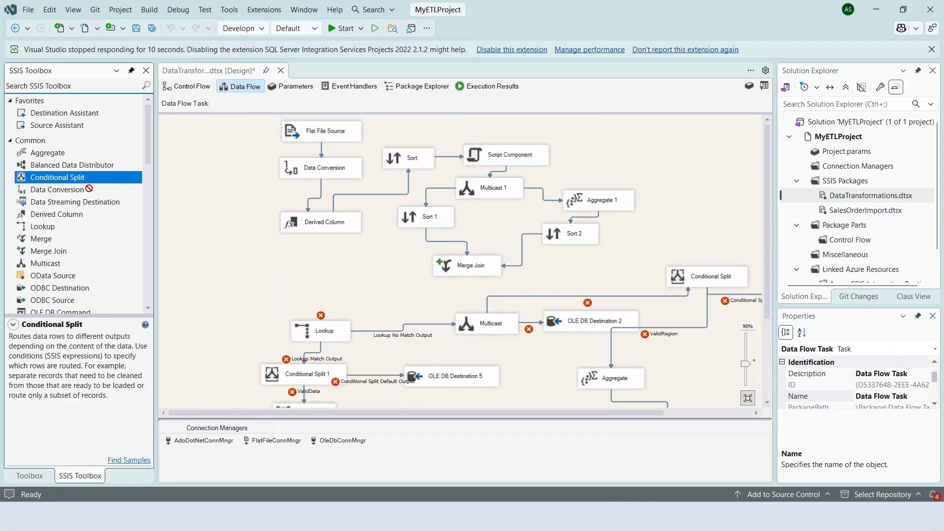
Add a Conditional Split fed by the Merge Join, routing rows that meet !ISNULL([RowId]) to an output named ValidData.
drag(84, 181, 344, 270)
drag(396, 280, 356, 273)
double_click(335, 268)
click(467, 227)
text(!ISNULL)
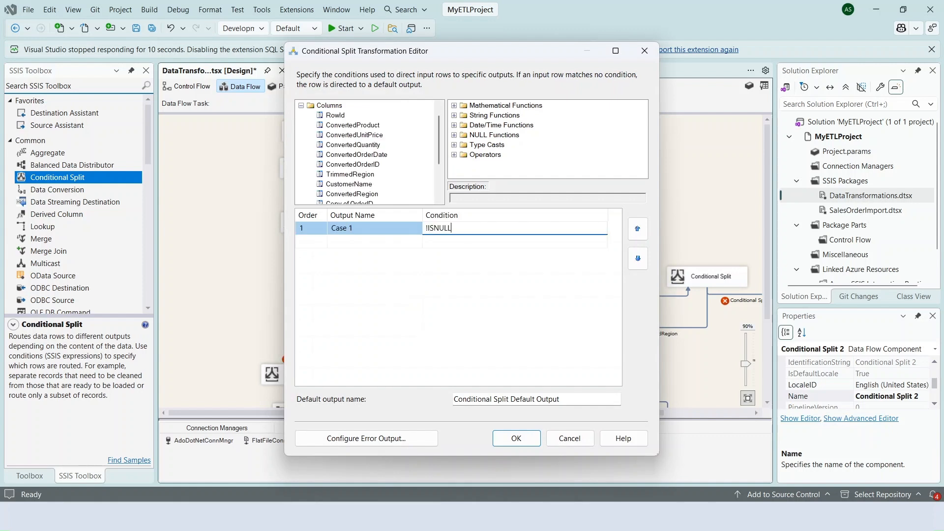
text(()
drag(338, 116, 472, 228)
text())
text(ValidData)
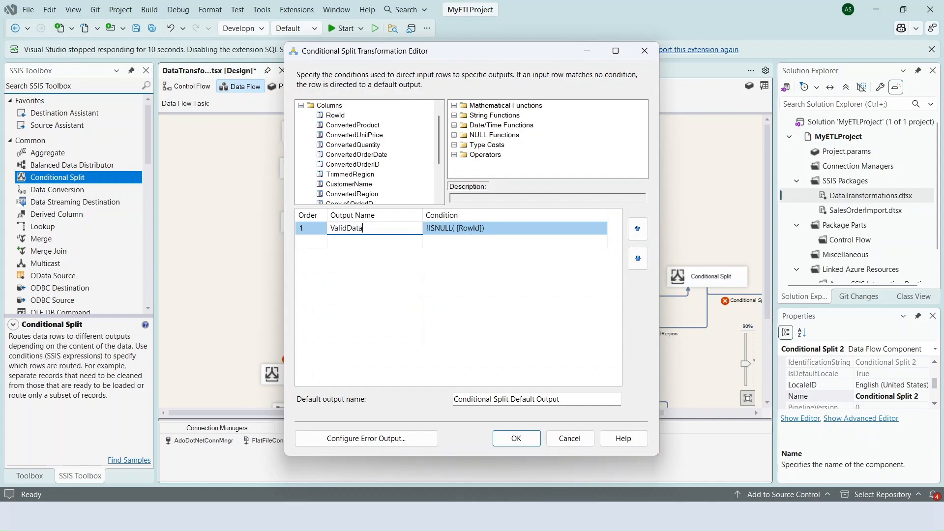
click(502, 441)
Connect the ValidData output of Conditional Split 2 to the Lookup Input.
drag(361, 293, 329, 333)
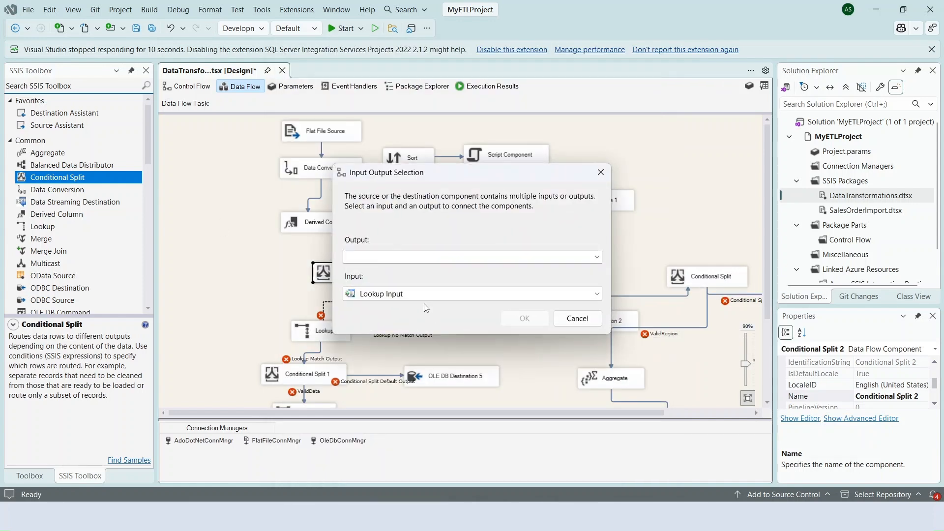
click(423, 298)
click(440, 258)
click(416, 283)
click(521, 318)
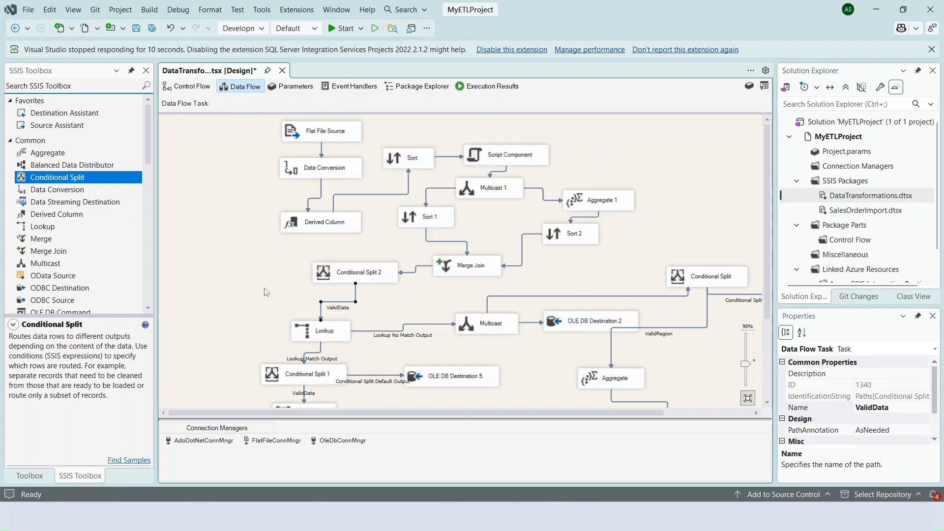
Add an OLE DB Destination for Conditional Split 2's default output and map Copy of OrderDate to the OrderDate destination column.
scroll(94, 236, down, 15)
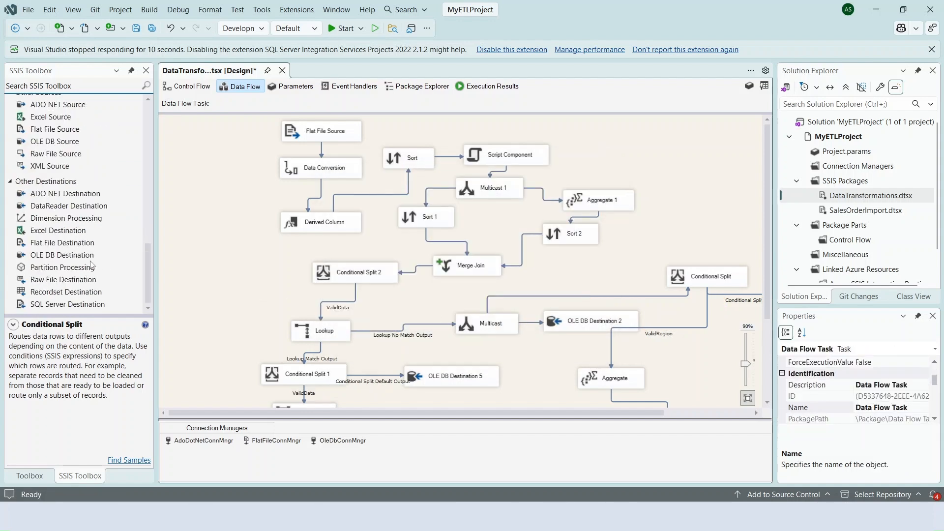
drag(62, 255, 231, 273)
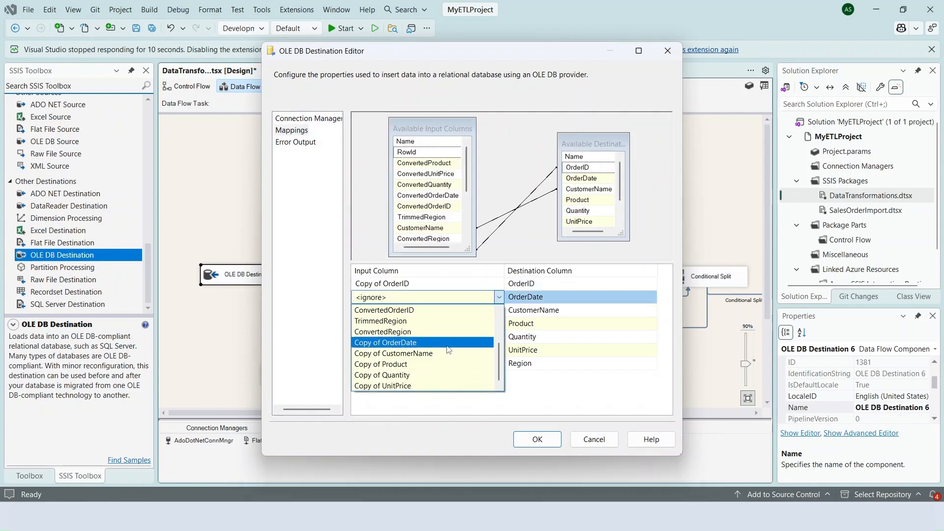
click(447, 344)
click(537, 439)
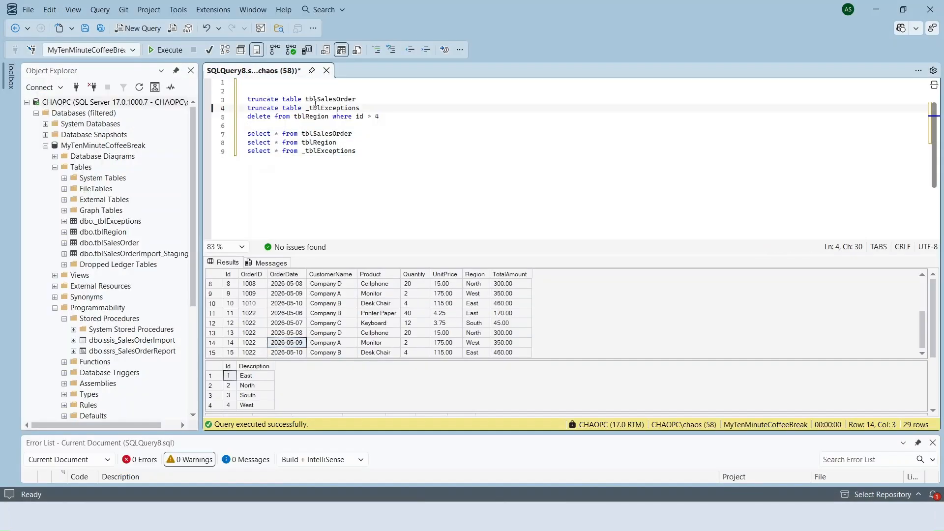
In SQL Server Management Studio, duplicate the tblRegion delete statement and change the copy to delete from tblSalesOrder where id > 10.
click(243, 117)
key(ctrl+c)
click(442, 127)
key(ctrl+v)
double_click(323, 99)
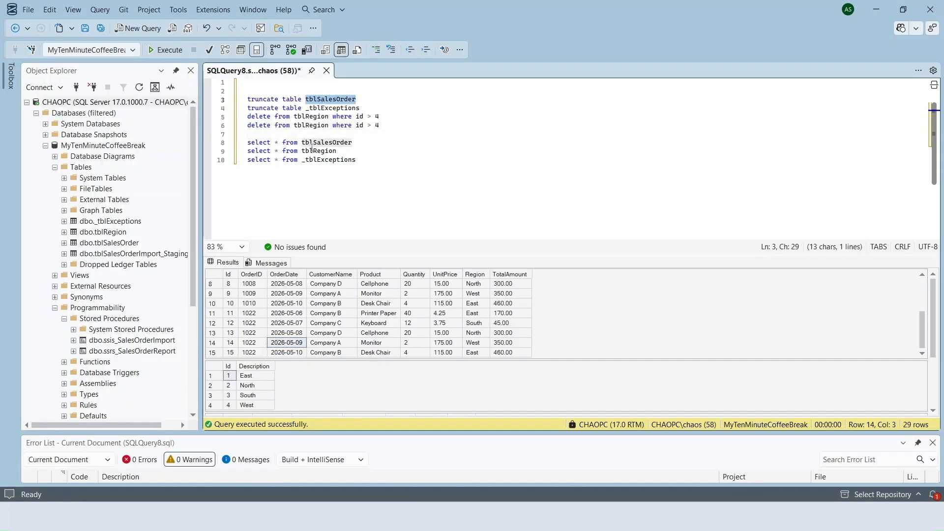
key(ctrl+c)
double_click(312, 125)
key(ctrl+v)
double_click(399, 126)
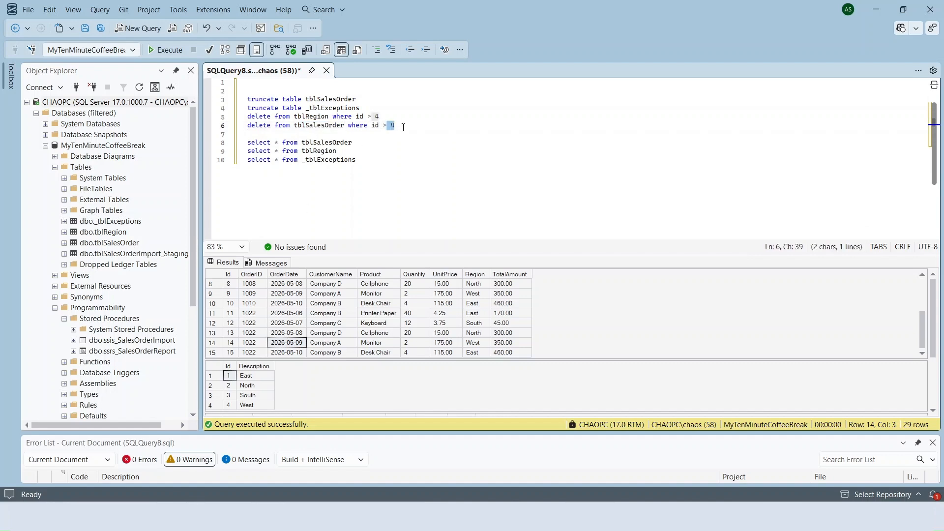
text(10)
Run the delete from tblSalesOrder and the select queries on tblSalesOrder, tblRegion and _tblExceptions.
click(440, 131)
drag(440, 131, 500, 222)
key(F5)
click(511, 170)
key(F5)
click(263, 305)
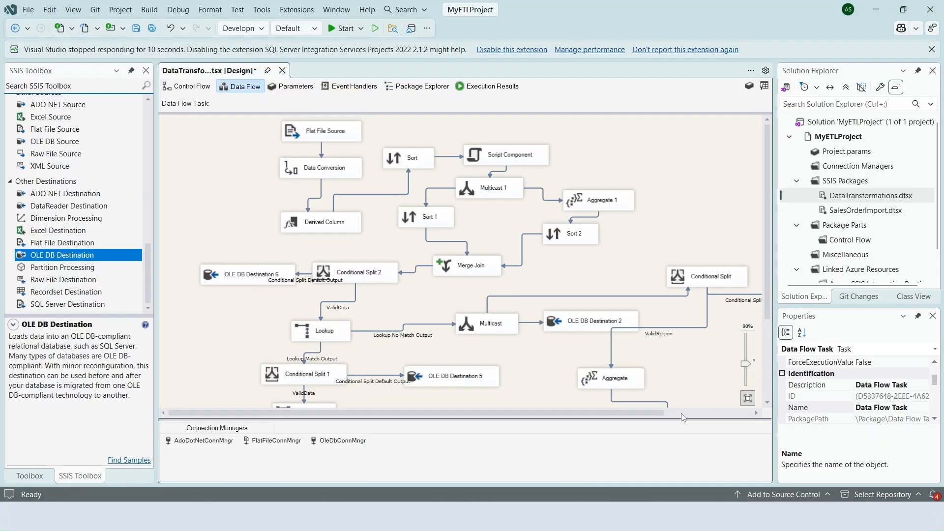
Switch to Visual Studio and execute the DataTransformations.dtsx package.
click(836, 209)
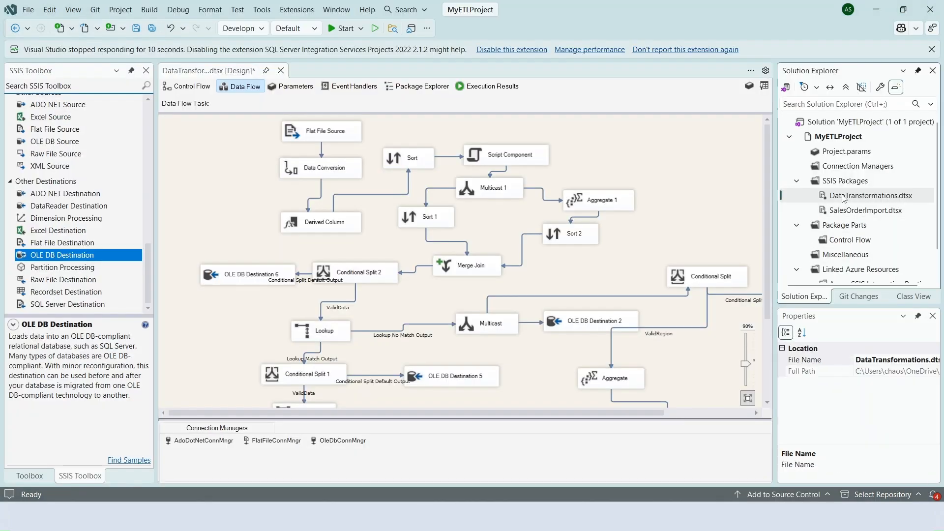
right_click(836, 209)
click(787, 238)
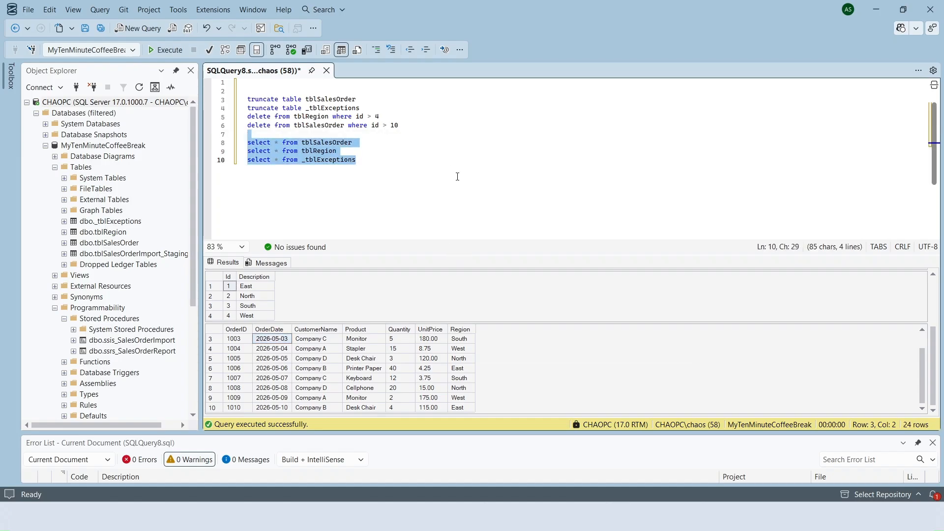
Rerun the three select queries in SQL Server Management Studio and check which row of order 1022 was loaded into tblSalesOrder.
key(F5)
click(332, 313)
scroll(279, 344, down, 1)
click(243, 354)
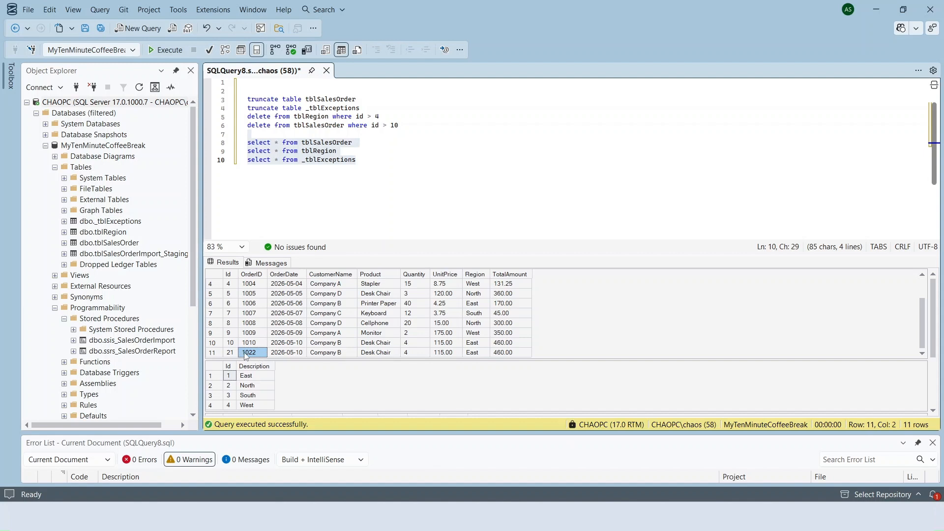
Examine the rows of order 1022 in the _tblExceptions results, from OrderDate through Region.
scroll(932, 397, down, 2)
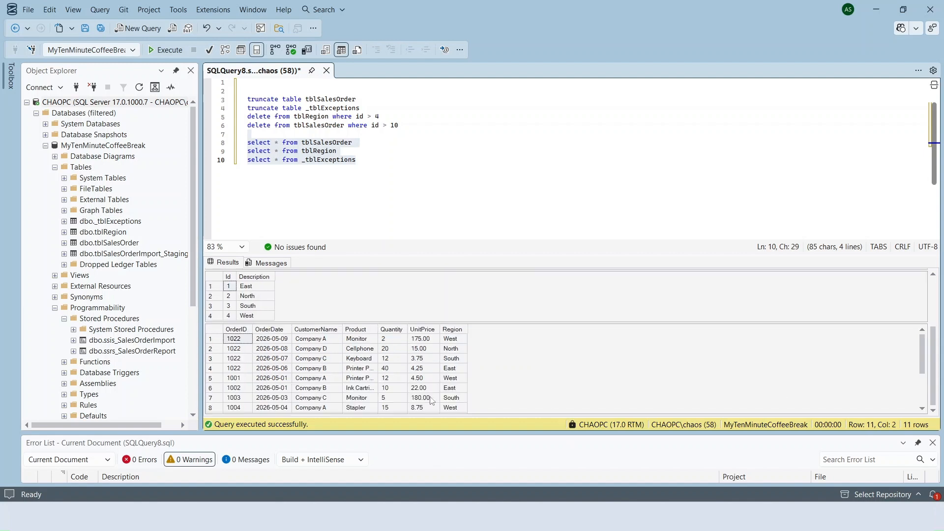
click(275, 368)
drag(264, 341, 278, 369)
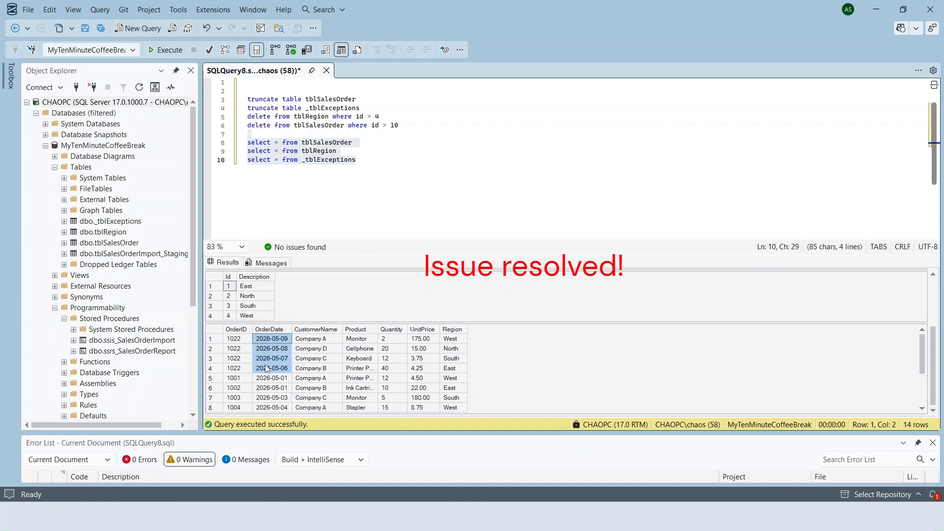
click(295, 377)
drag(268, 338, 453, 372)
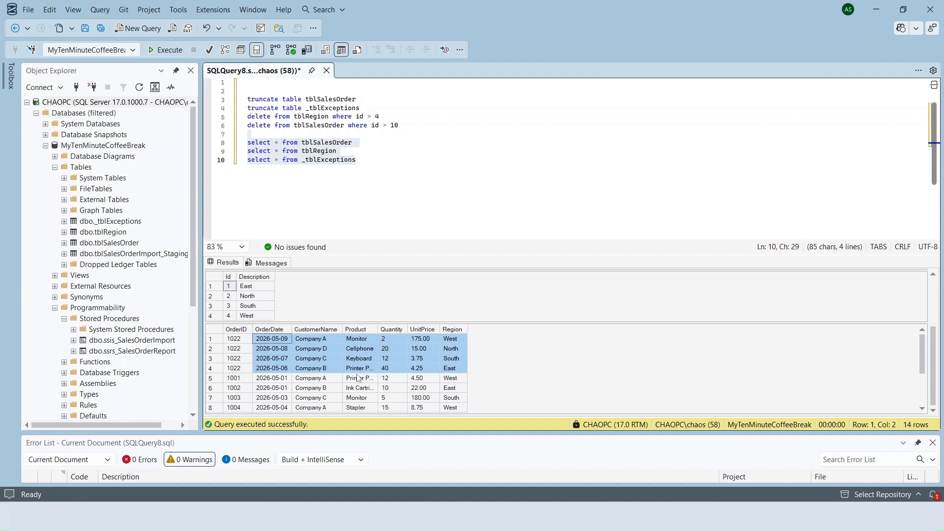